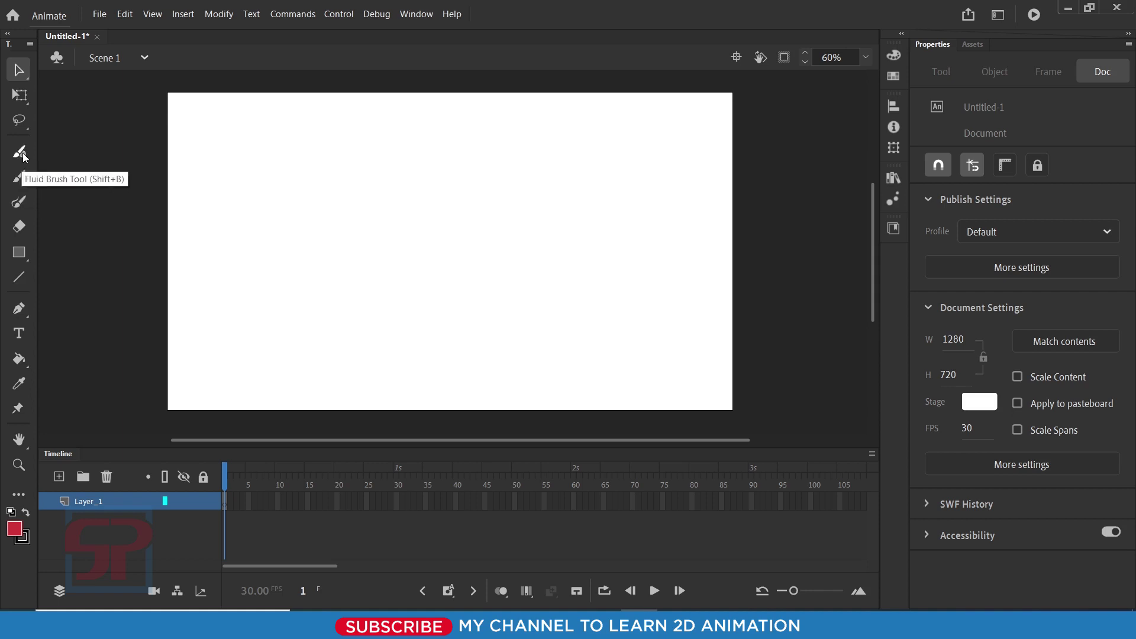
- Try the Classic Brush, then settle on the Fluid Brush with red fill, size 132, taper 62
left_click(24, 158)
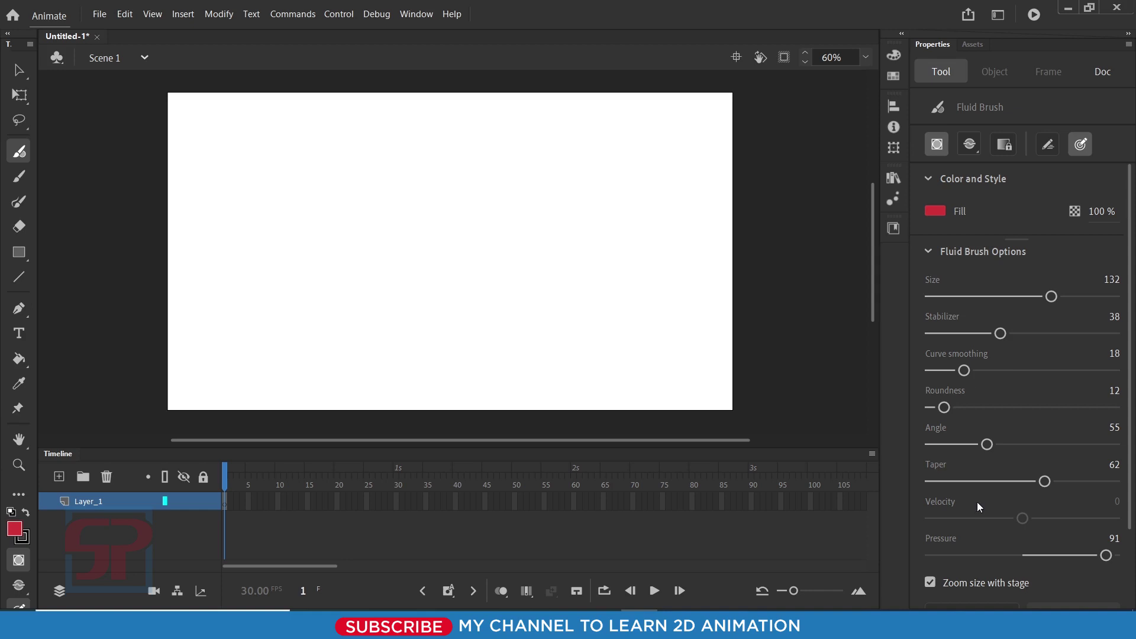
left_click(19, 177)
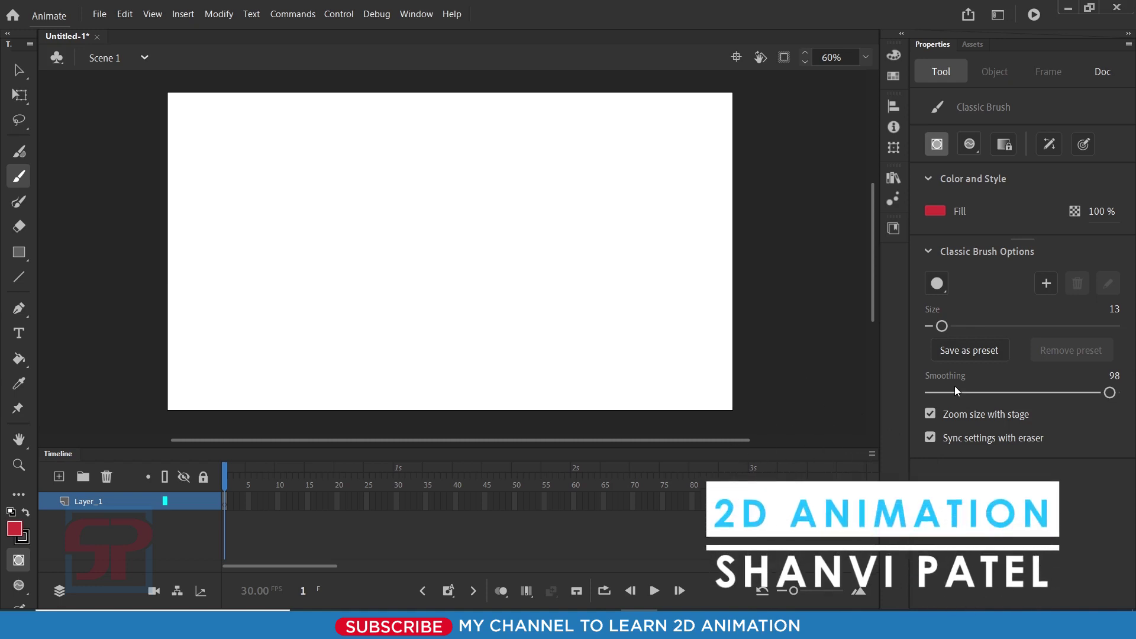
left_click(19, 153)
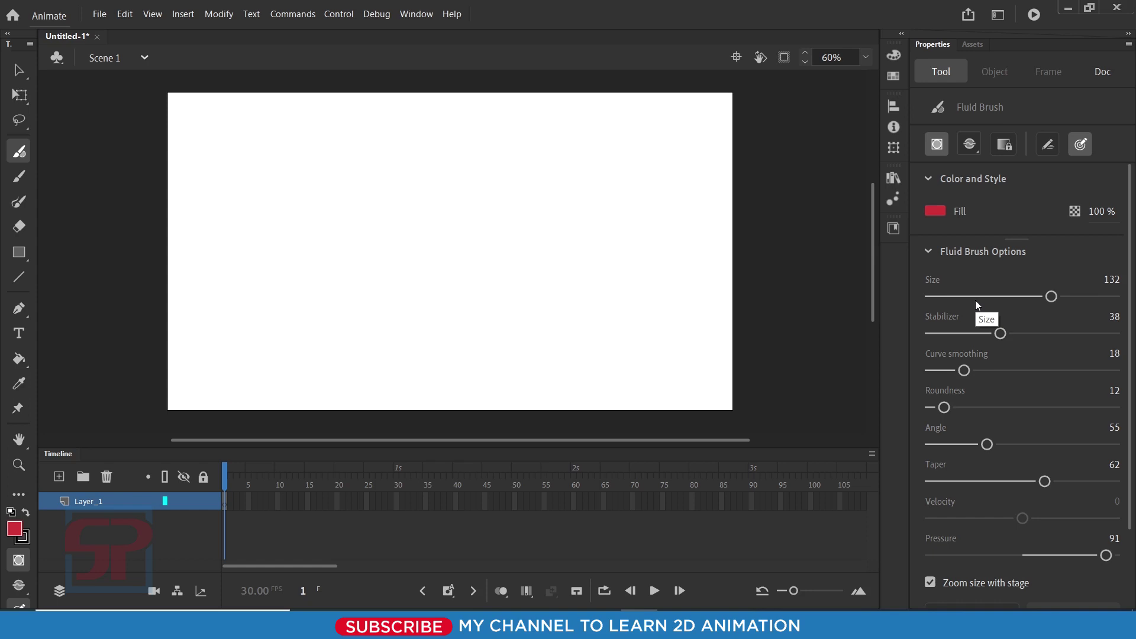
- Paint red test strokes while lowering the Fluid Brush size to 50 and stabilizer to 1
left_click_drag(238, 136, 472, 317)
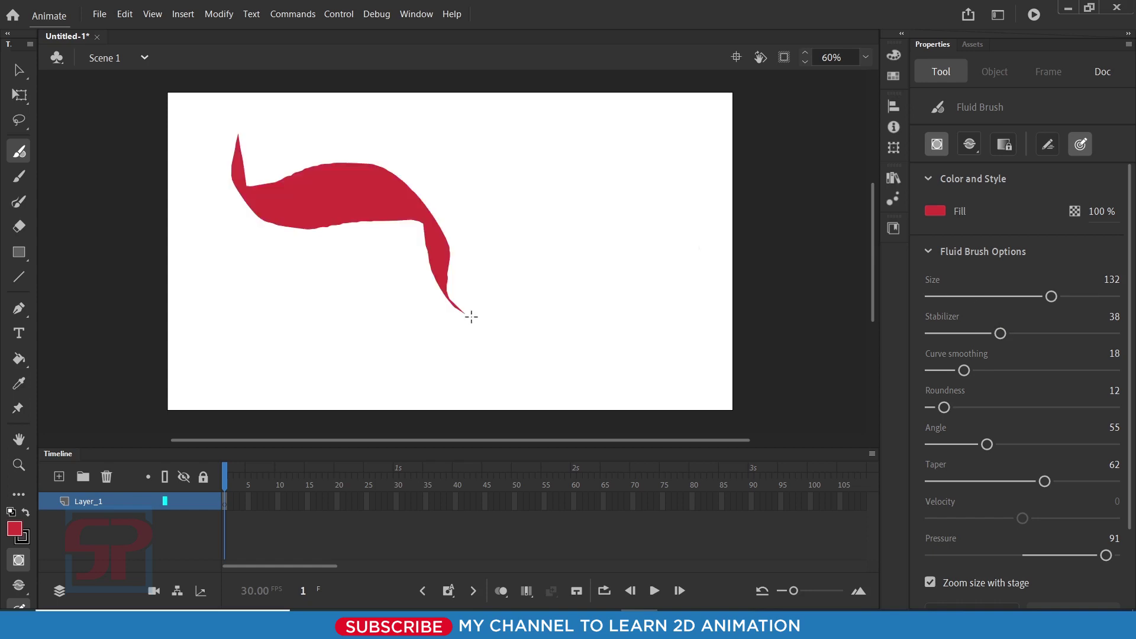
left_click_drag(471, 316, 334, 115)
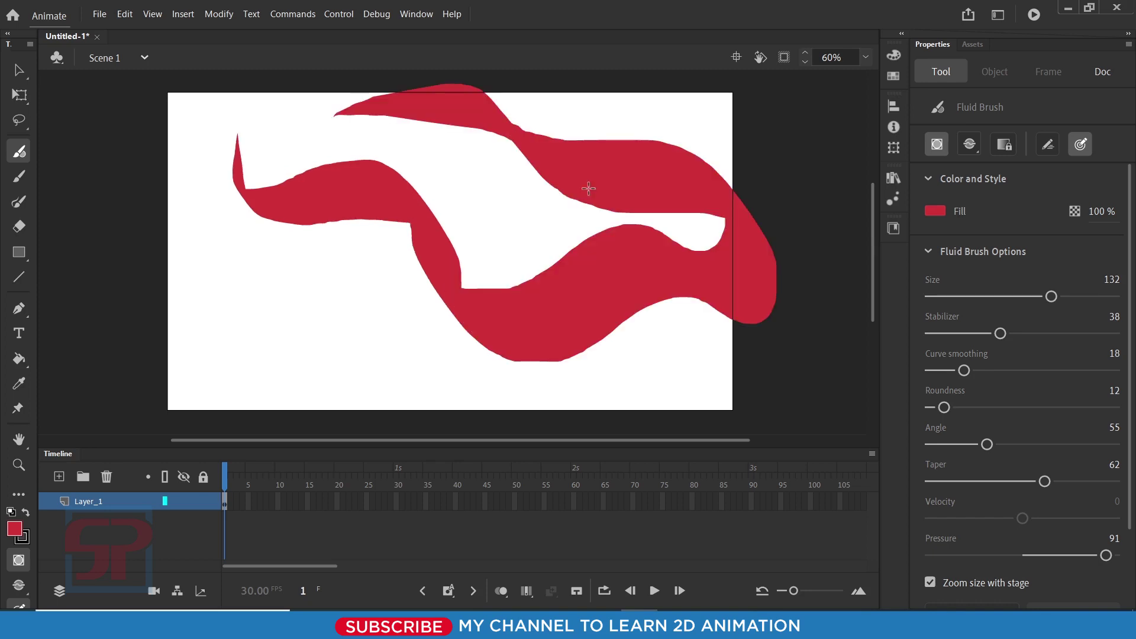
left_click_drag(1051, 296, 976, 296)
left_click_drag(204, 297, 734, 384)
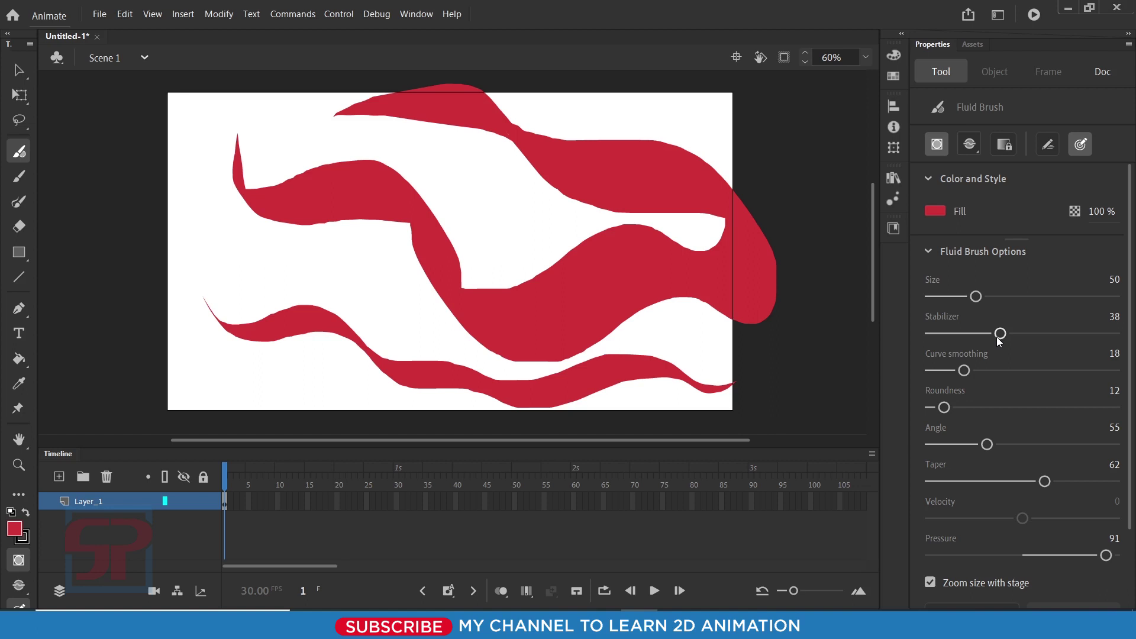
left_click_drag(1000, 334, 932, 333)
mouse_move(195, 236)
left_mouse_down()
mouse_move(636, 322)
mouse_move(713, 362)
left_mouse_up()
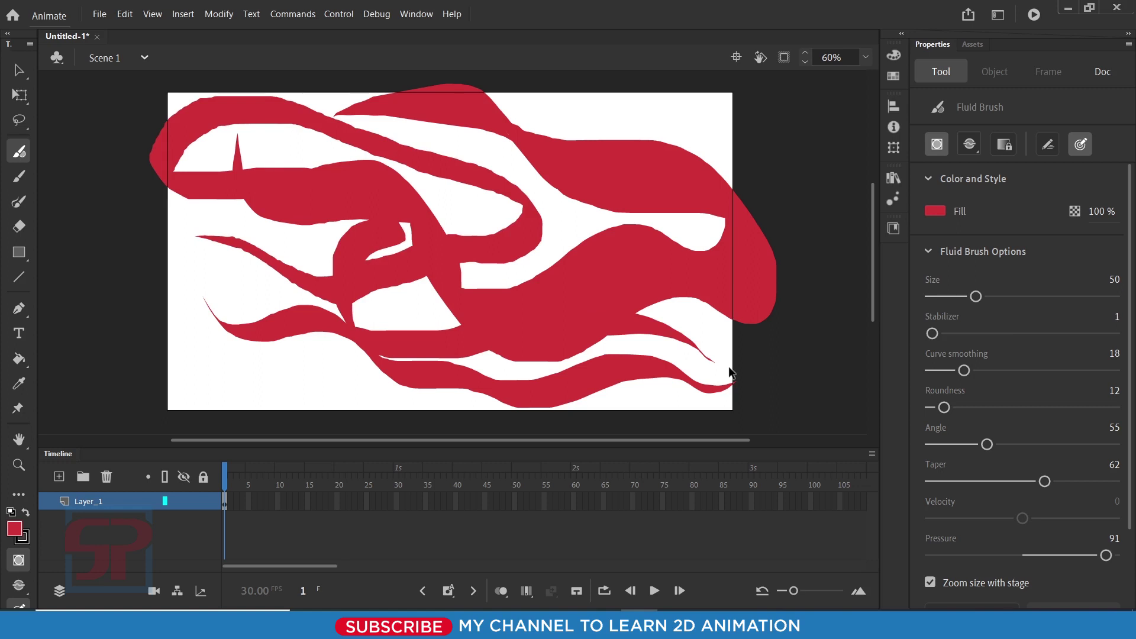
- Clear the stage, raise curve smoothing to 66, and paint a long wavy red stroke
key("ctrl+a")
key("Delete")
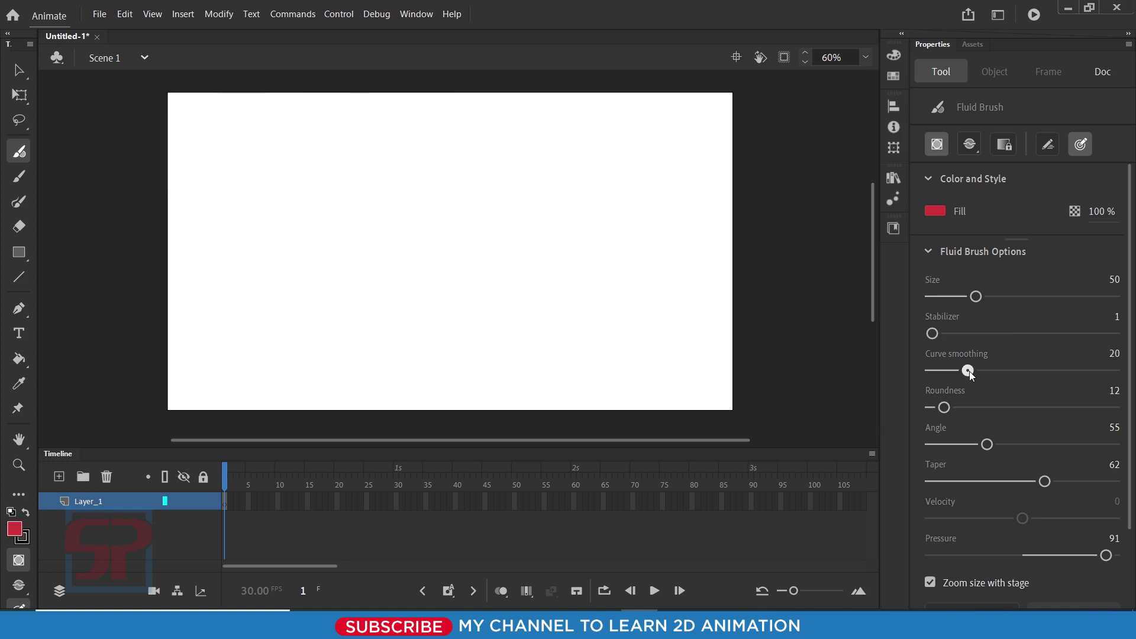
left_click_drag(964, 370, 1052, 370)
left_click_drag(242, 143, 689, 299)
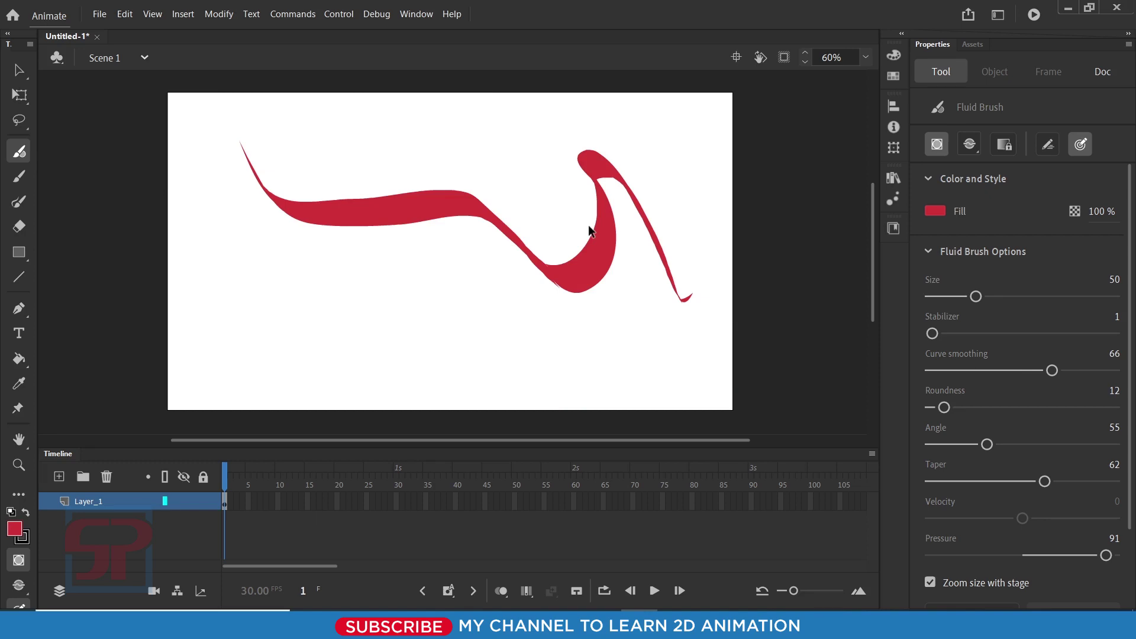
- Zoom in on the stroke's inner edge, add a small curved stroke, then zoom back out
left_click_drag(590, 231, 521, 271)
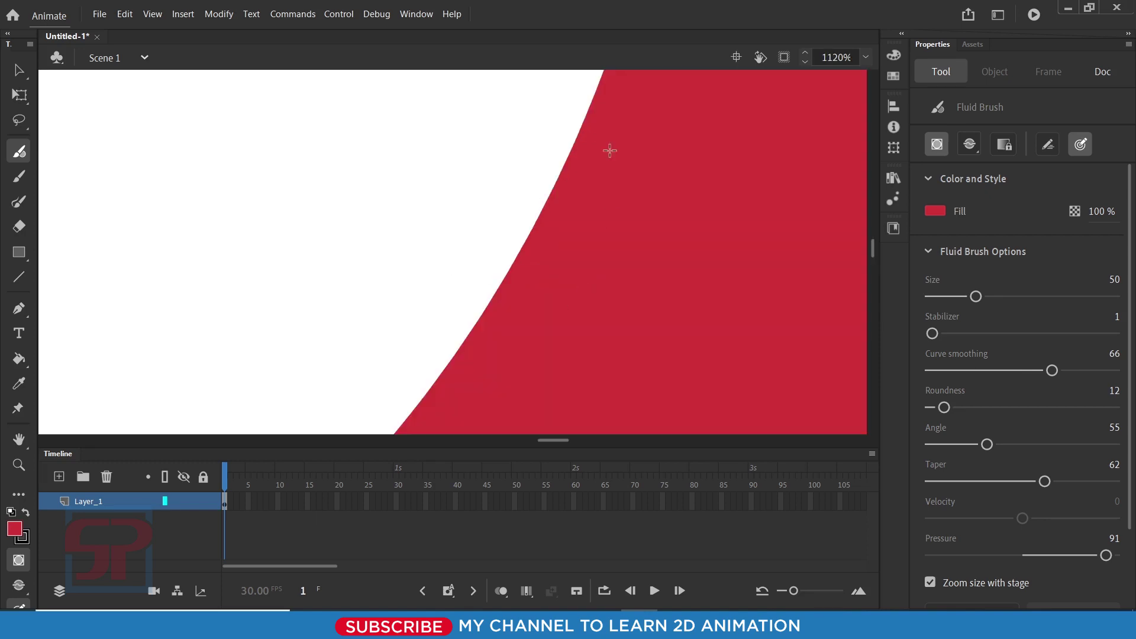
mouse_move(199, 120)
left_mouse_down()
mouse_move(269, 208)
mouse_move(427, 284)
left_mouse_up()
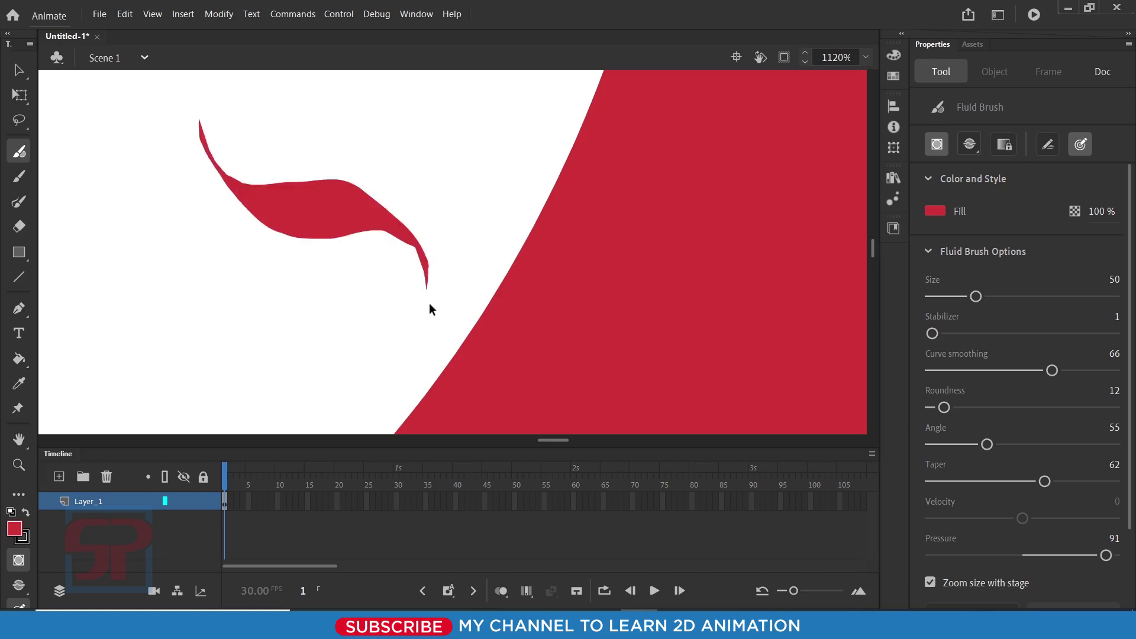
key("ctrl+minus")
key("ctrl+minus")
key("ctrl+minus")
key("ctrl+minus")
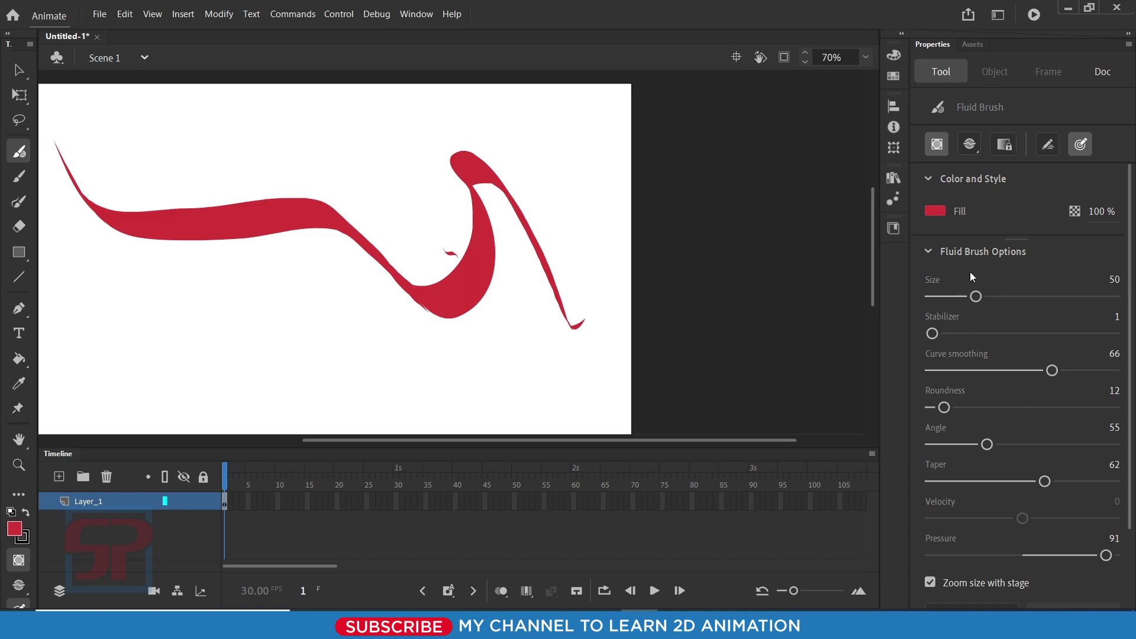
- Select and delete the wavy red stroke with the Selection tool
left_click(18, 70)
left_click_drag(139, 131, 794, 403)
key("Delete")
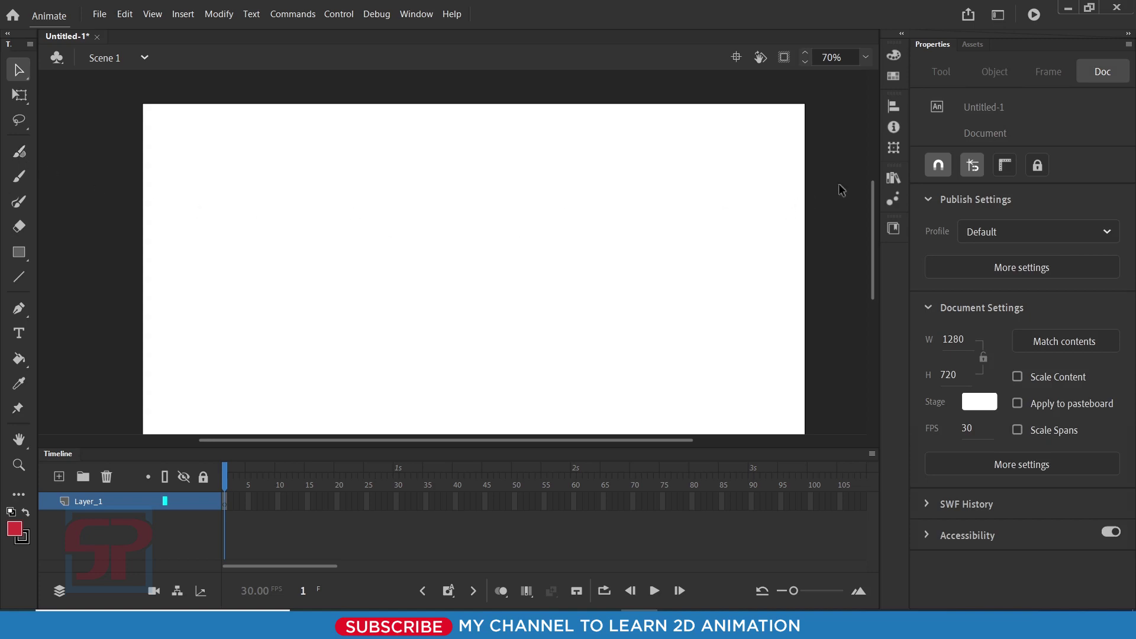
- Paint three parallel red Fluid Brush strokes across the upper, middle and lower stage
left_click(19, 151)
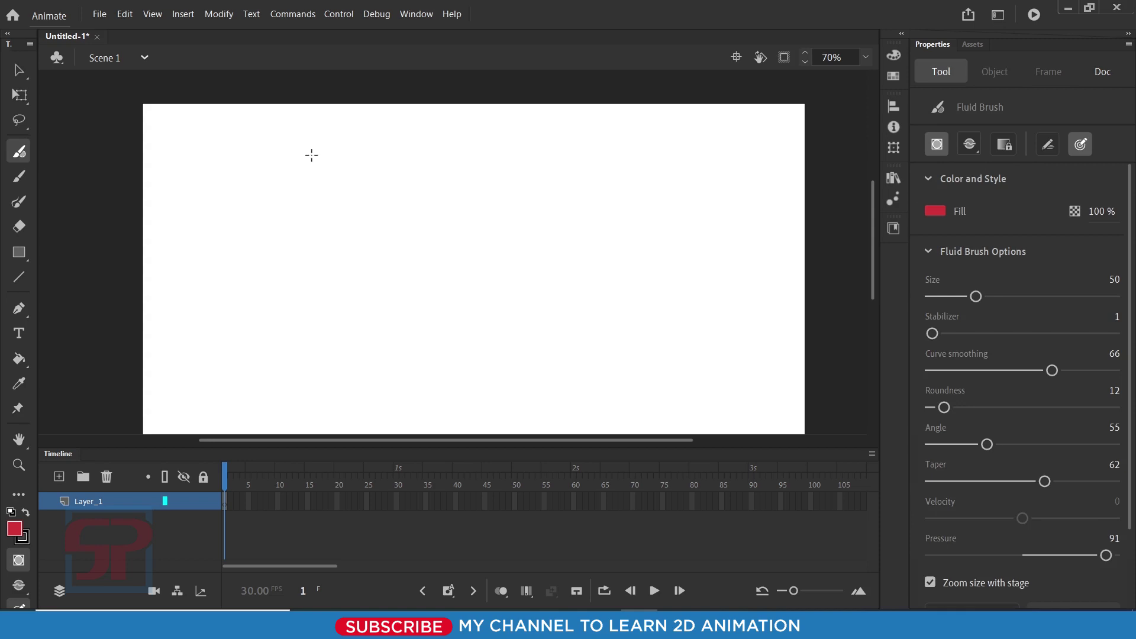
mouse_move(312, 155)
left_mouse_down()
mouse_move(584, 221)
mouse_move(710, 354)
left_mouse_up()
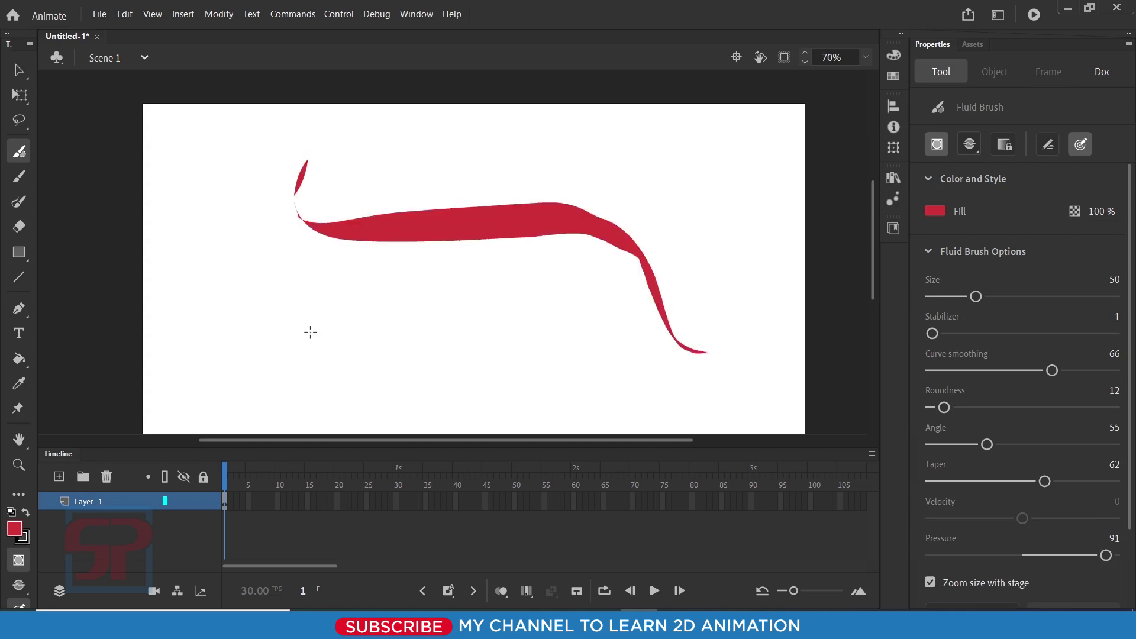
mouse_move(266, 264)
left_mouse_down()
mouse_move(545, 315)
mouse_move(666, 387)
left_mouse_up()
left_click_drag(217, 312, 603, 417)
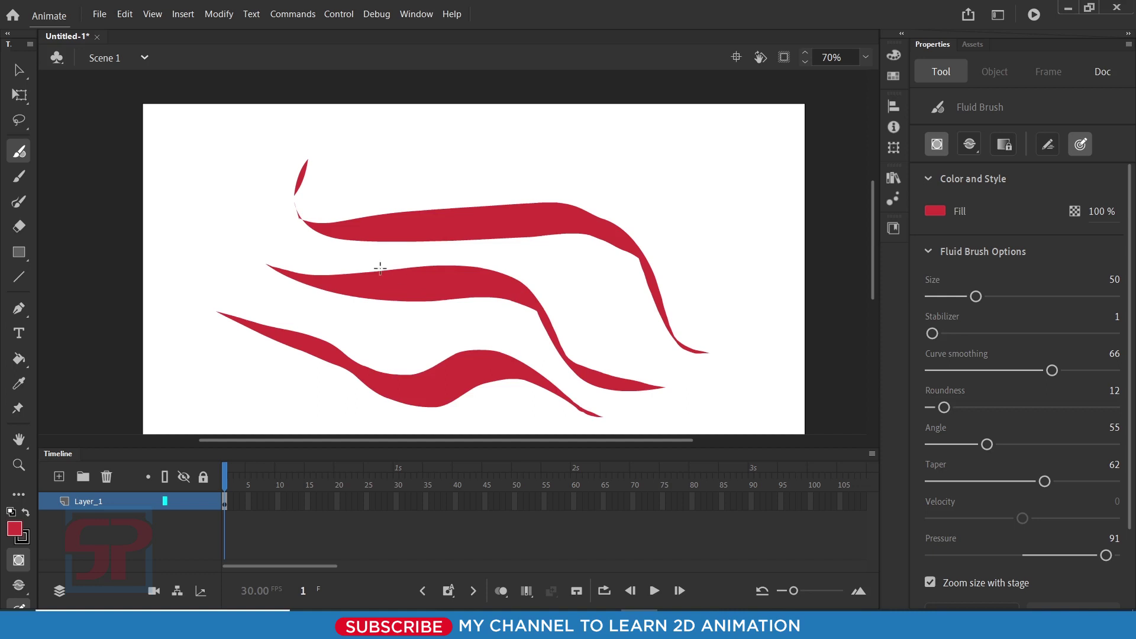
- Move the strokes up and to the right, then raise the bottom stroke
key("v")
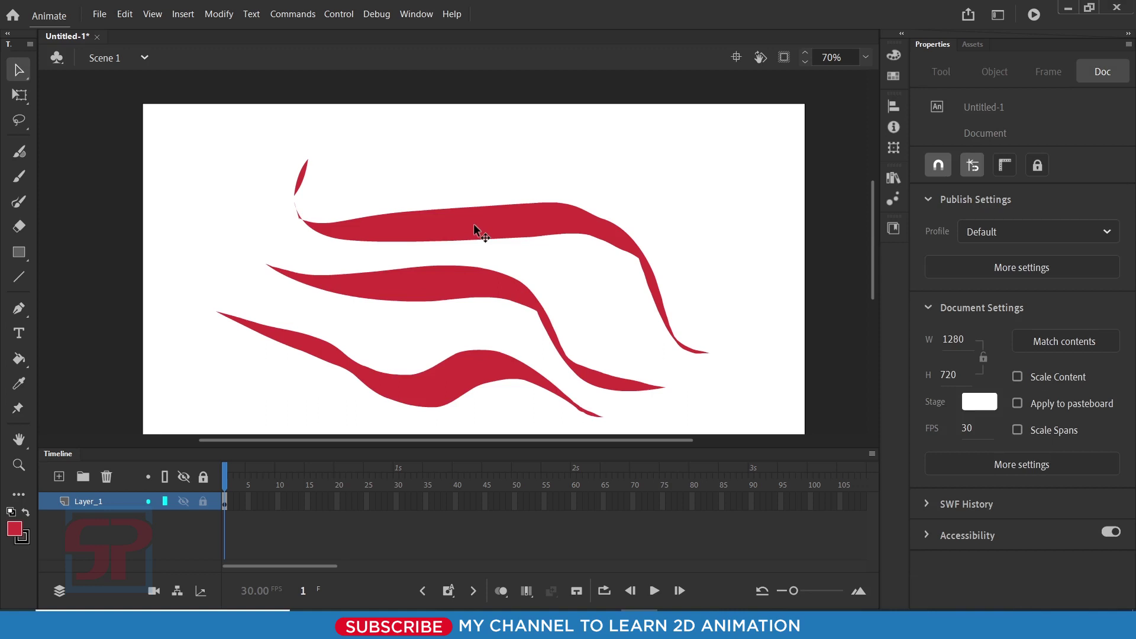
left_click_drag(473, 224, 511, 158)
left_click(445, 379)
left_click_drag(445, 379, 445, 309)
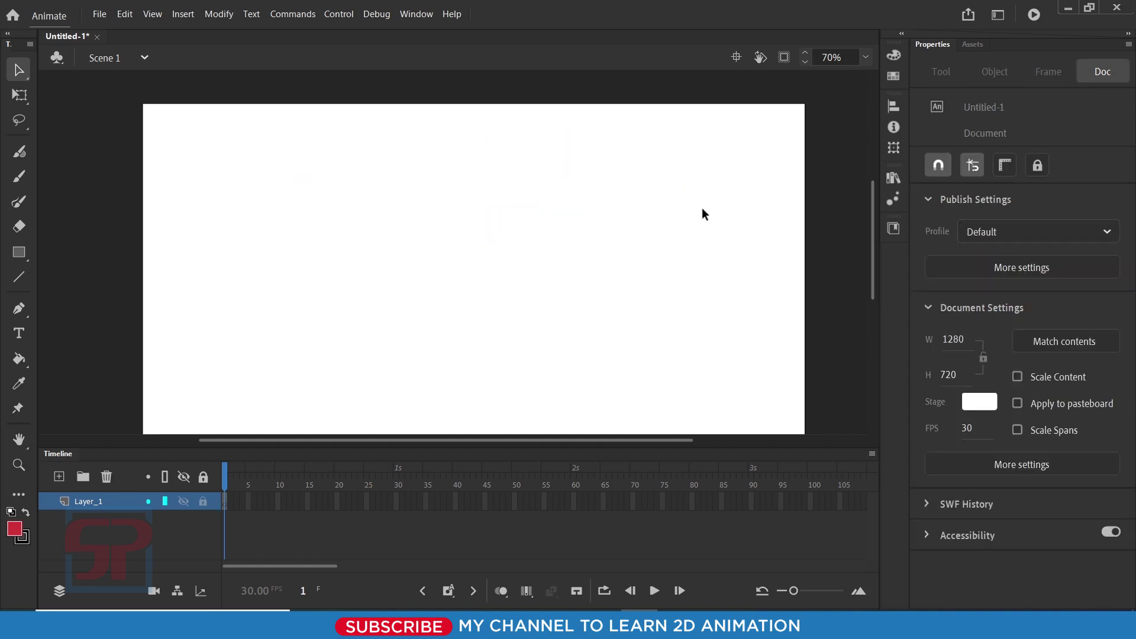
key("b")
left_click(938, 146)
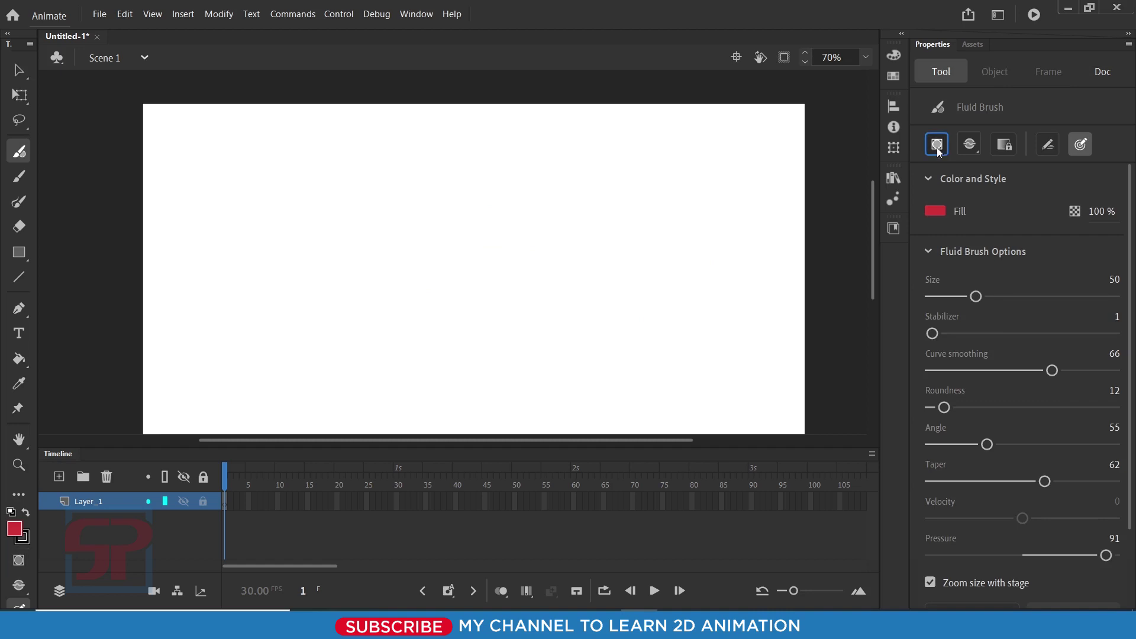
mouse_move(266, 165)
left_mouse_down()
mouse_move(492, 172)
mouse_move(675, 328)
left_mouse_up()
mouse_move(385, 139)
left_mouse_down()
mouse_move(719, 278)
mouse_move(743, 308)
left_mouse_up()
mouse_move(354, 157)
left_mouse_down()
mouse_move(375, 381)
mouse_move(589, 157)
mouse_move(690, 154)
left_mouse_up()
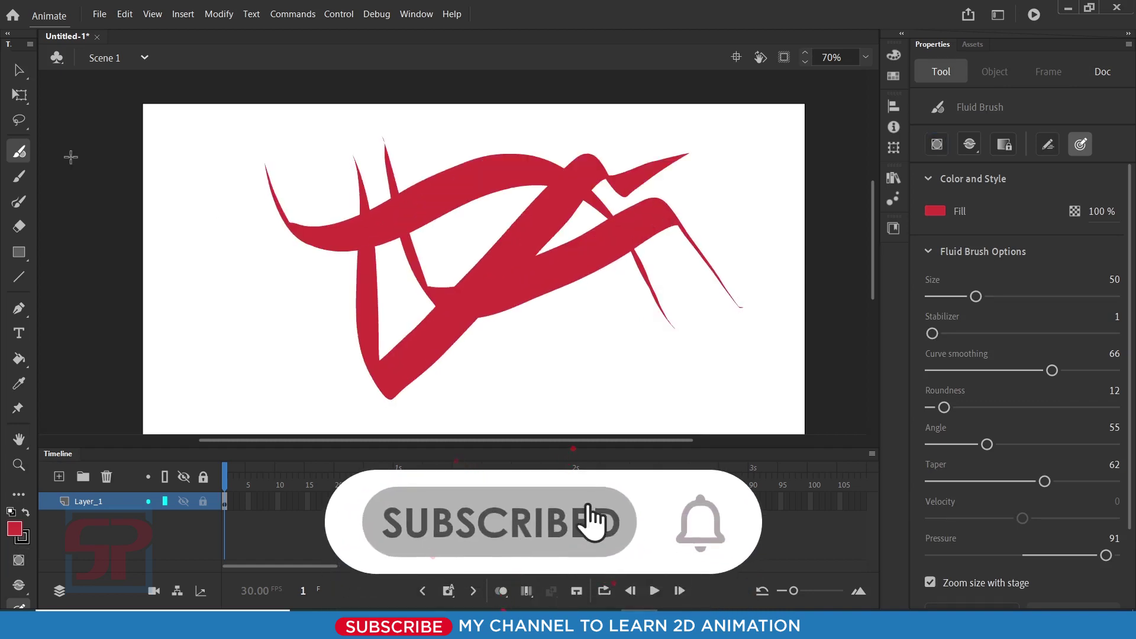
key("v")
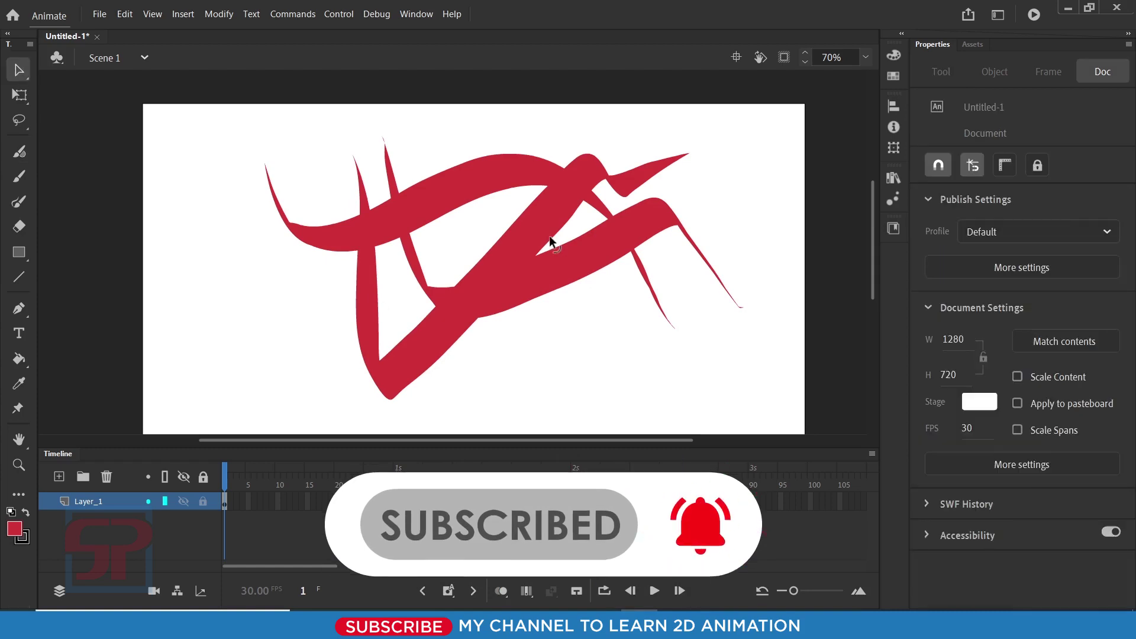
left_click(550, 235)
mouse_move(551, 218)
left_mouse_down()
mouse_move(444, 253)
mouse_move(556, 301)
mouse_move(482, 216)
mouse_move(459, 298)
mouse_move(549, 236)
left_mouse_up()
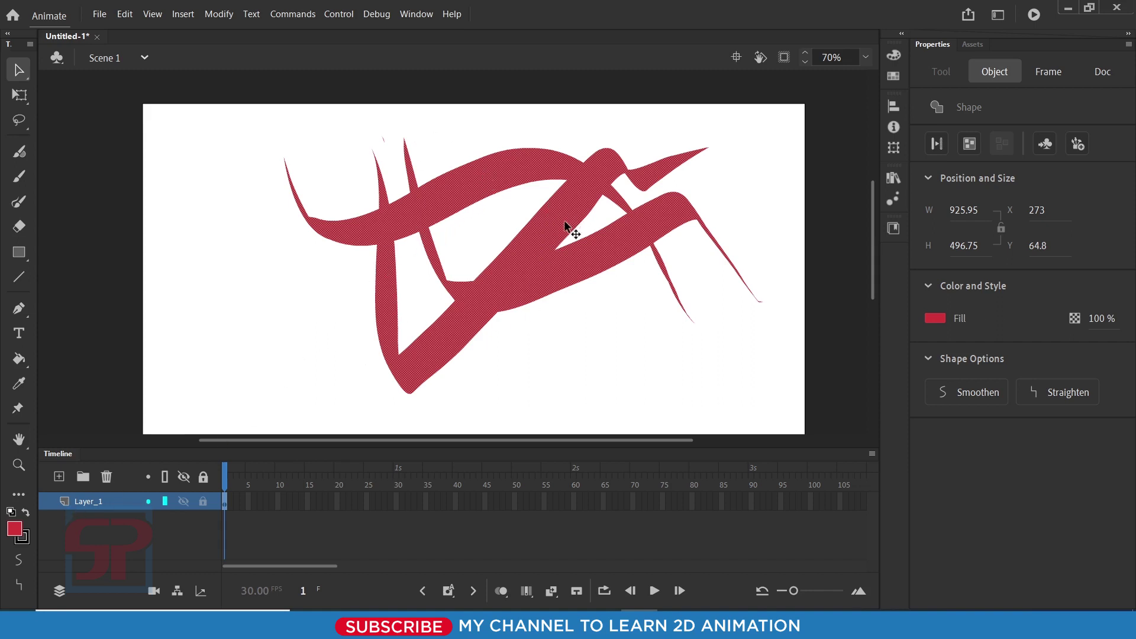
left_click_drag(564, 221, 520, 227)
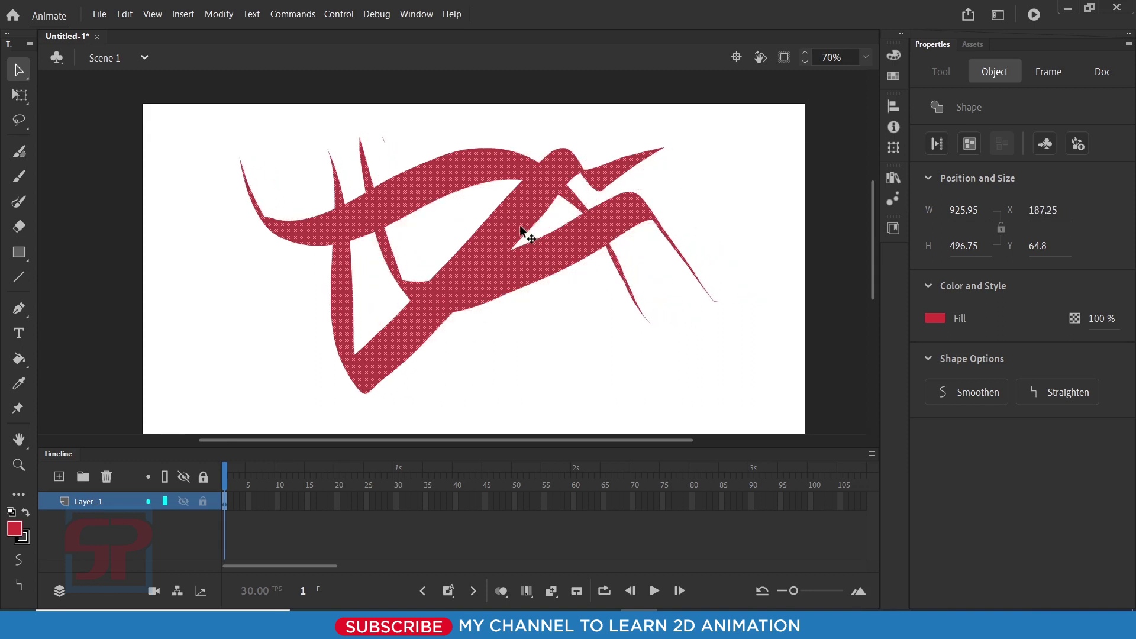
key("Delete")
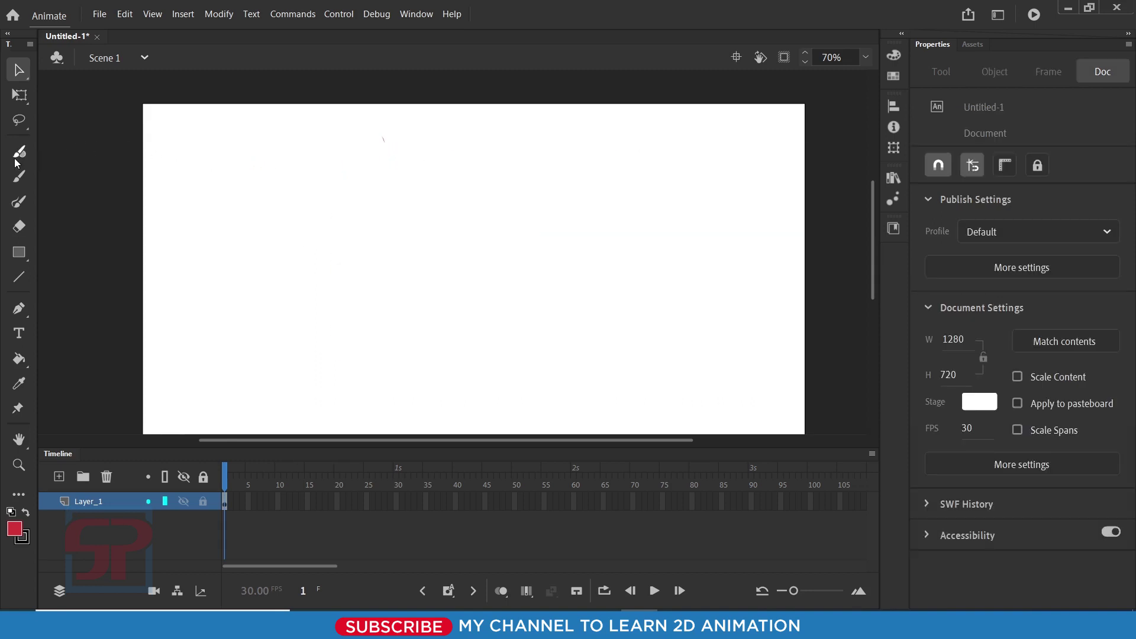
- With Object Drawing mode on, paint four sweeping red Fluid Brush strokes as separate objects
left_click(20, 152)
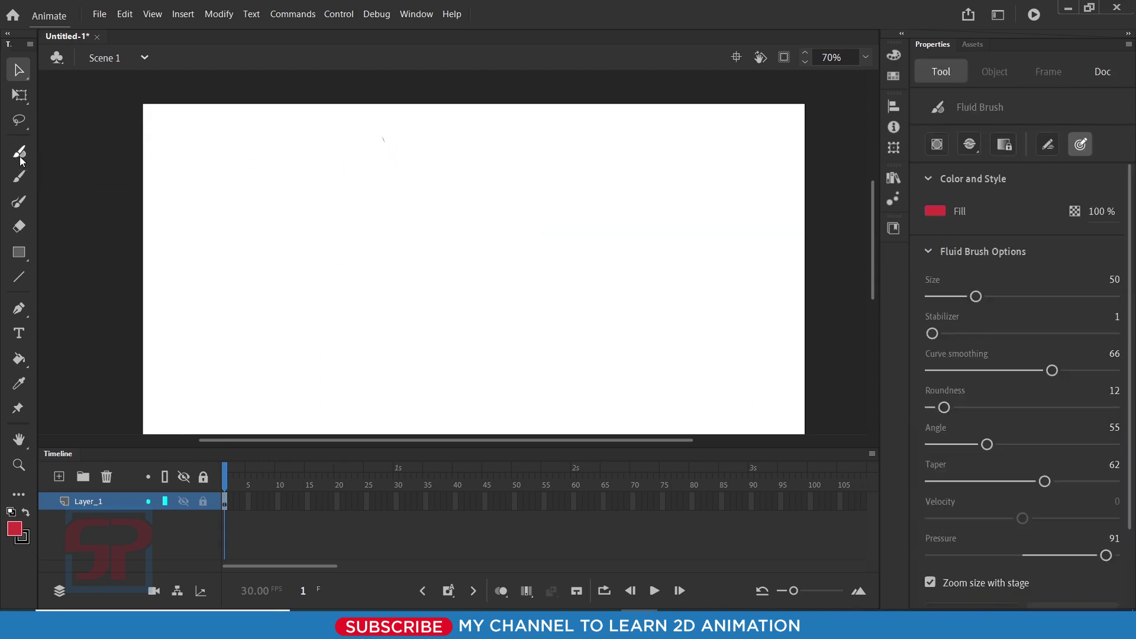
left_click(936, 145)
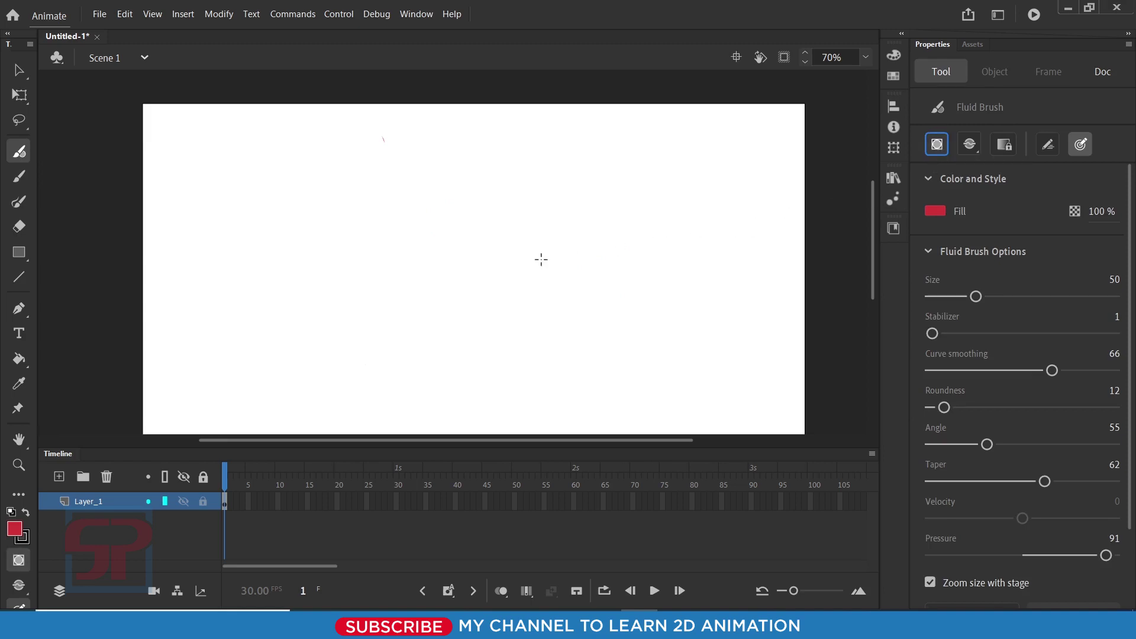
mouse_move(249, 170)
left_mouse_down()
mouse_move(257, 269)
mouse_move(640, 347)
left_mouse_up()
mouse_move(403, 325)
left_mouse_down()
mouse_move(522, 203)
mouse_move(767, 184)
left_mouse_up()
mouse_move(306, 127)
left_mouse_down()
mouse_move(507, 172)
mouse_move(648, 226)
mouse_move(755, 305)
left_mouse_up()
left_click_drag(675, 122, 465, 376)
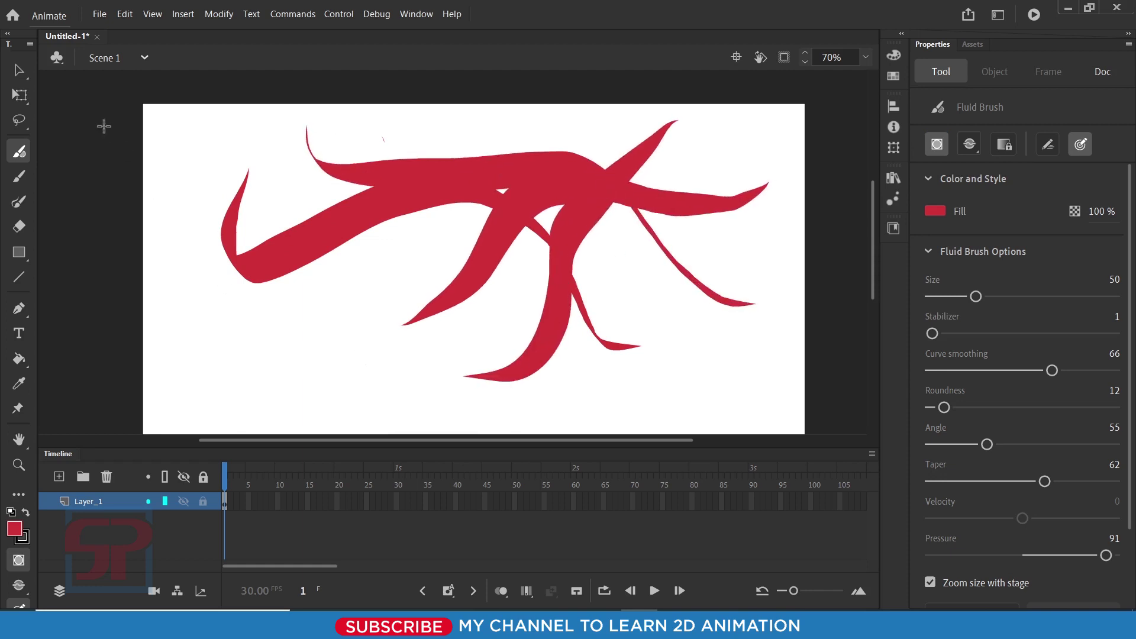
left_click(19, 69)
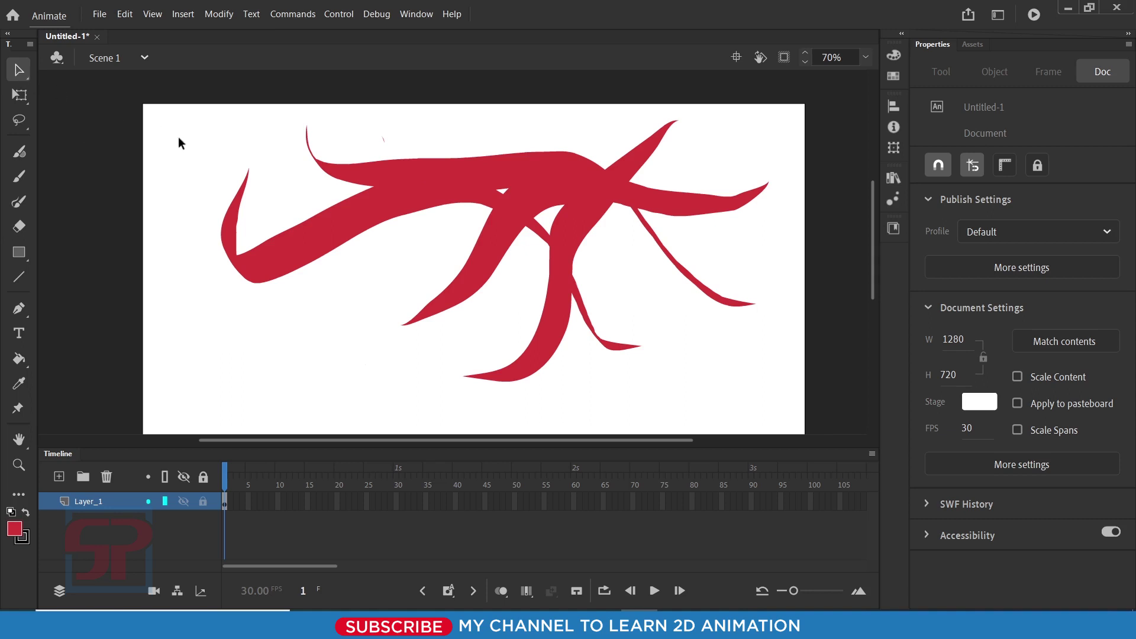
- Rearrange the red strokes, nudging the lower-left one and raising the top one
left_click(319, 215)
mouse_move(368, 223)
left_mouse_down()
mouse_move(326, 274)
mouse_move(386, 216)
left_mouse_up()
left_click_drag(485, 173, 475, 120)
left_click(652, 223)
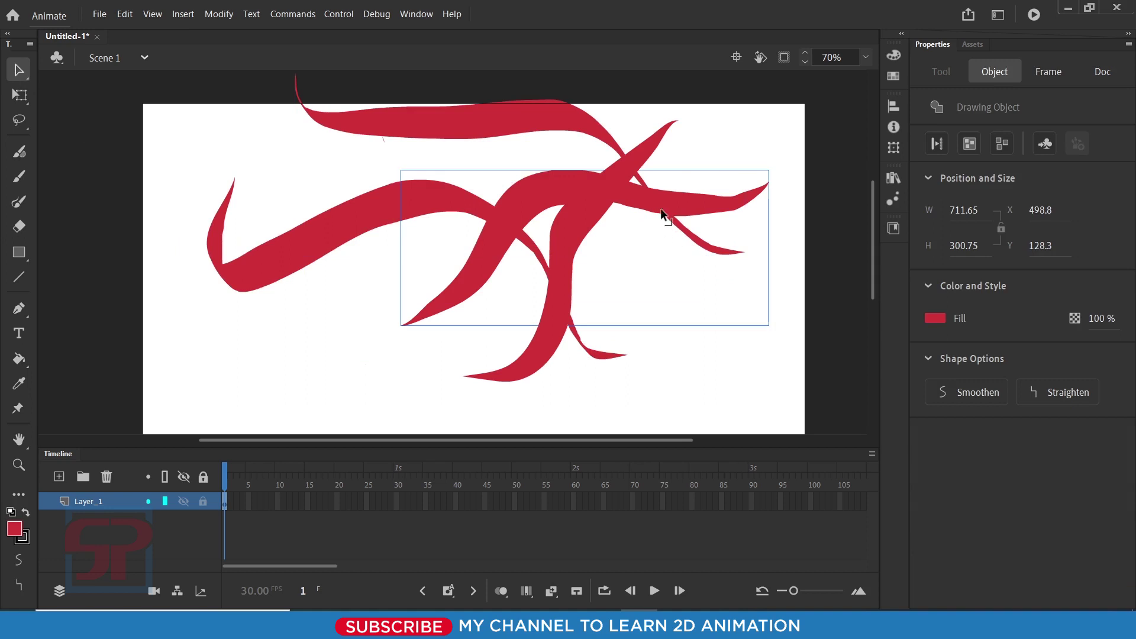
- Recolour the top stroke's fill teal
double_click(662, 208)
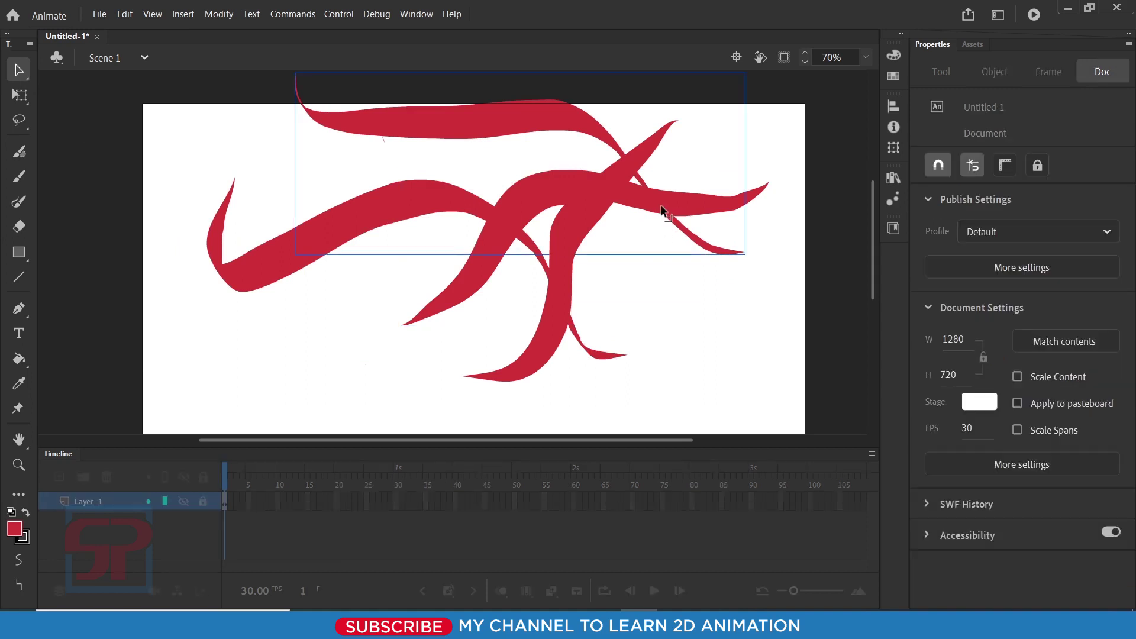
left_click(536, 127)
left_click(936, 318)
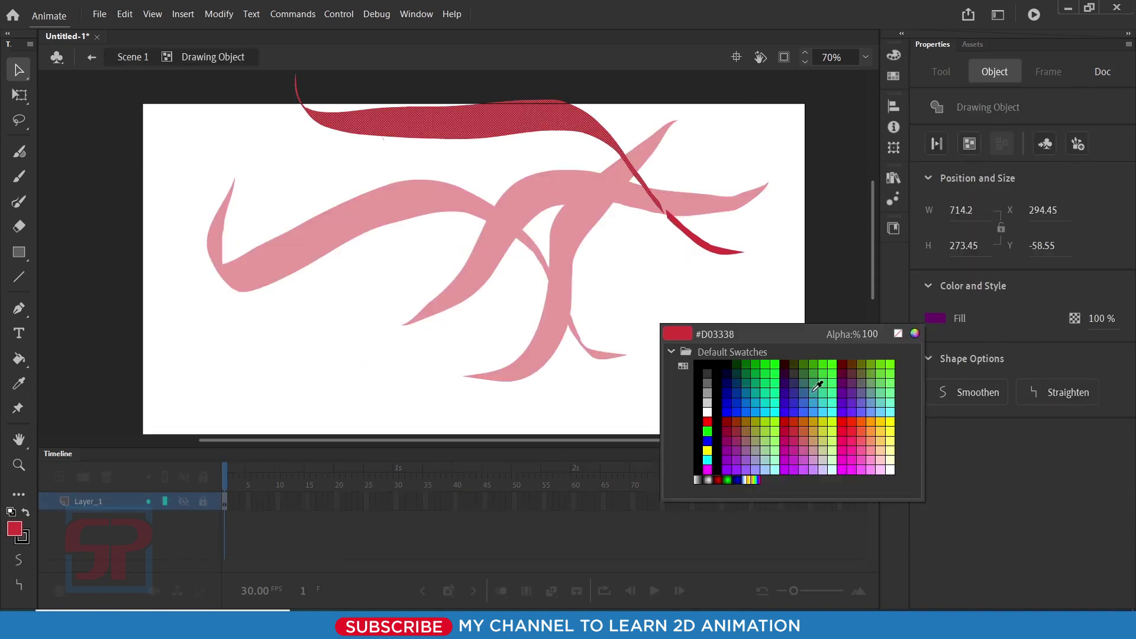
left_click(816, 388)
double_click(683, 295)
- Recolour the big left stroke's fill purple
left_click(413, 194)
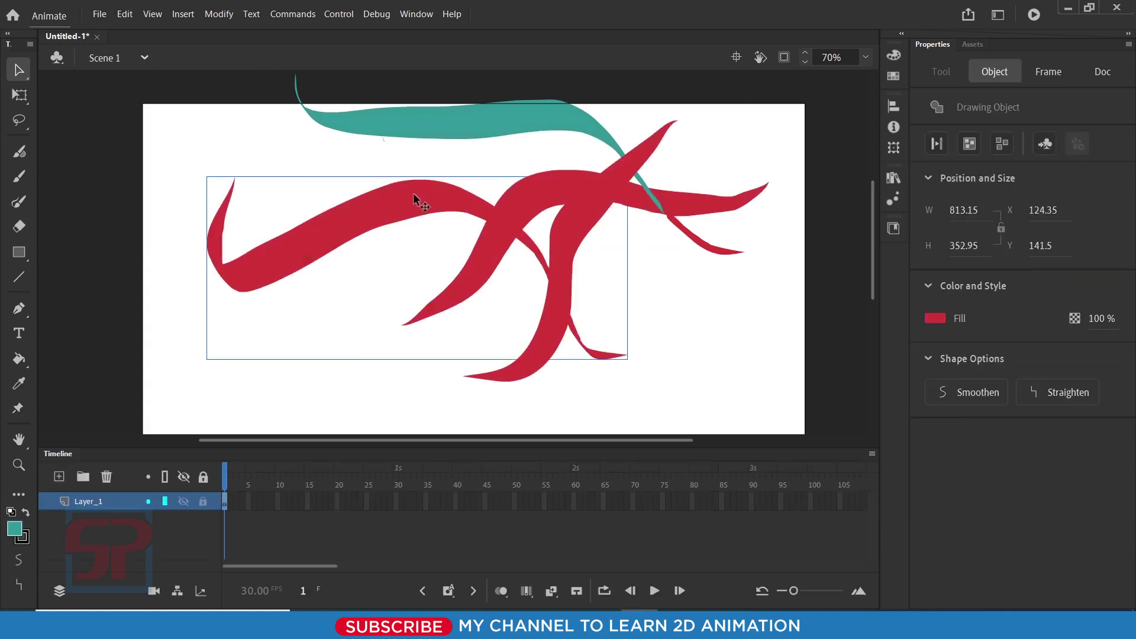
double_click(414, 194)
left_click(385, 208)
left_click(935, 319)
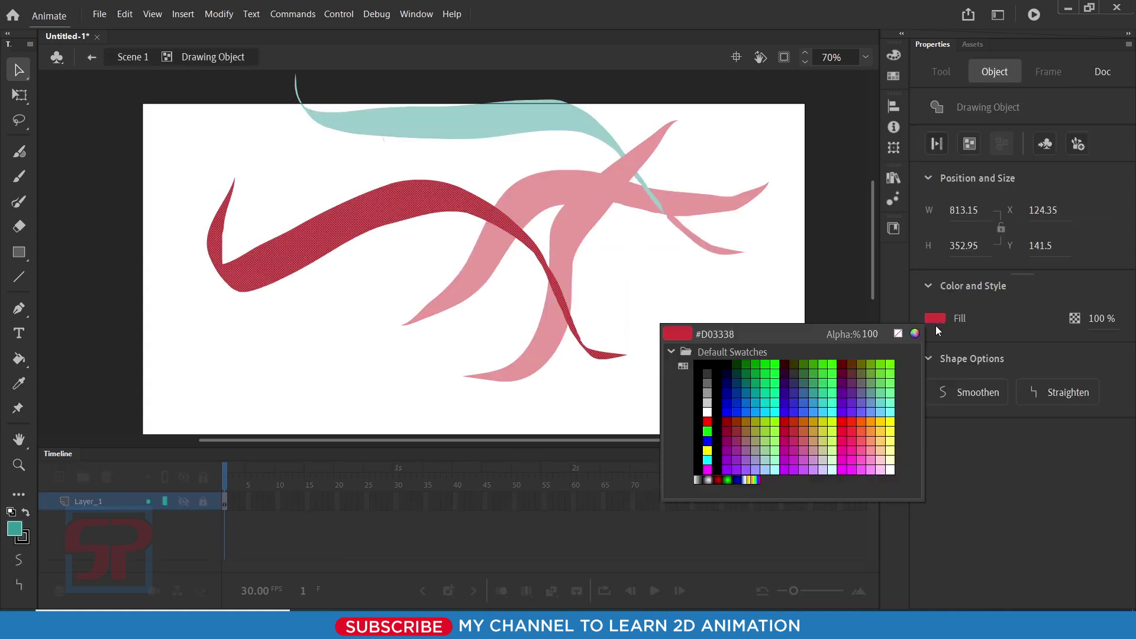
left_click(686, 348)
double_click(687, 353)
- Recolour the tall stroke's fill dark navy
left_click(584, 216)
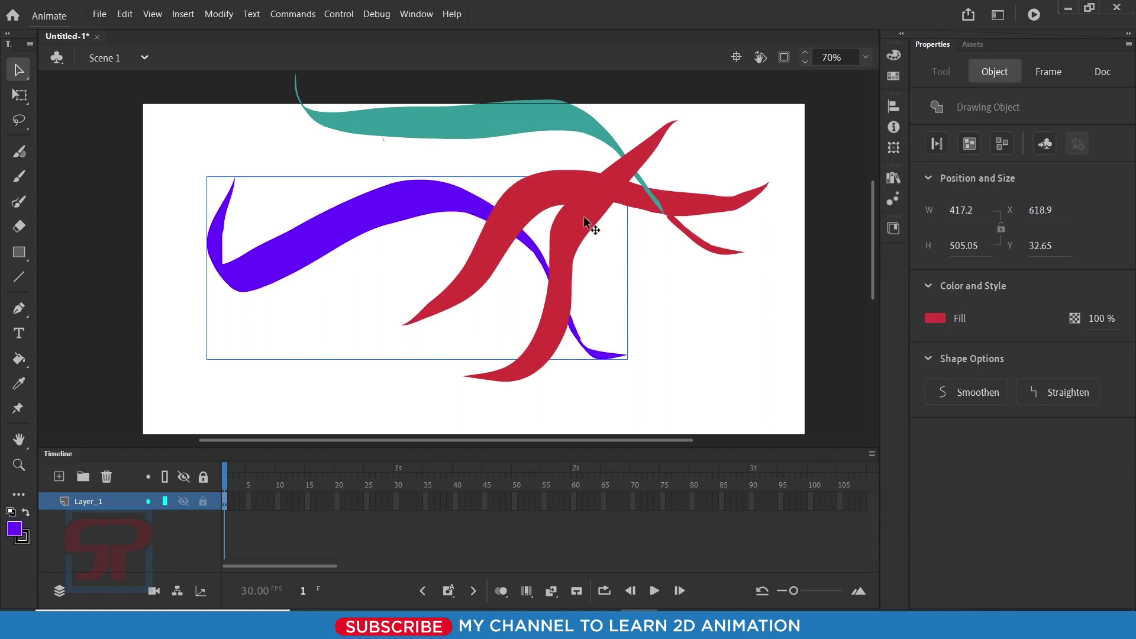
double_click(584, 215)
left_click(592, 224)
left_click(935, 319)
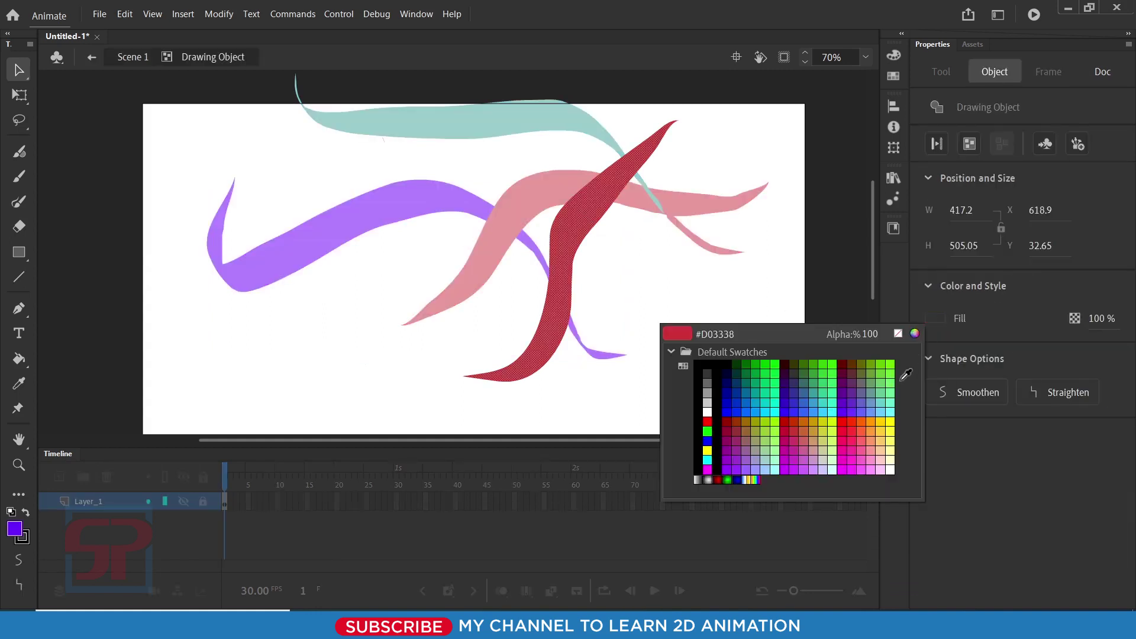
left_click(734, 355)
double_click(729, 287)
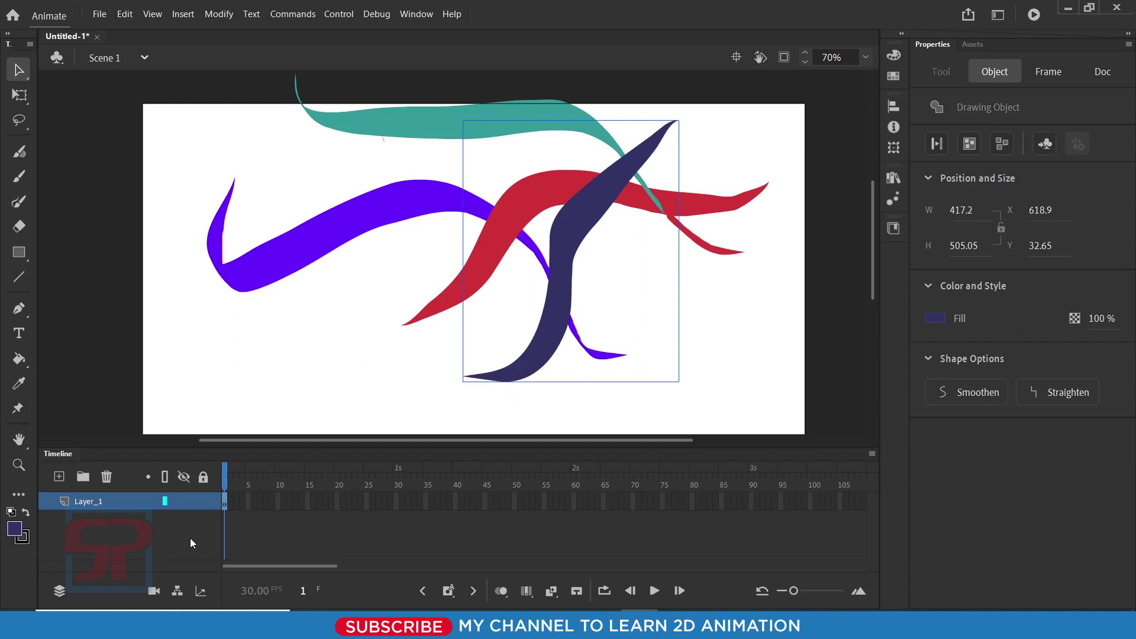
- Marquee-select all the strokes and delete them
left_click(549, 176)
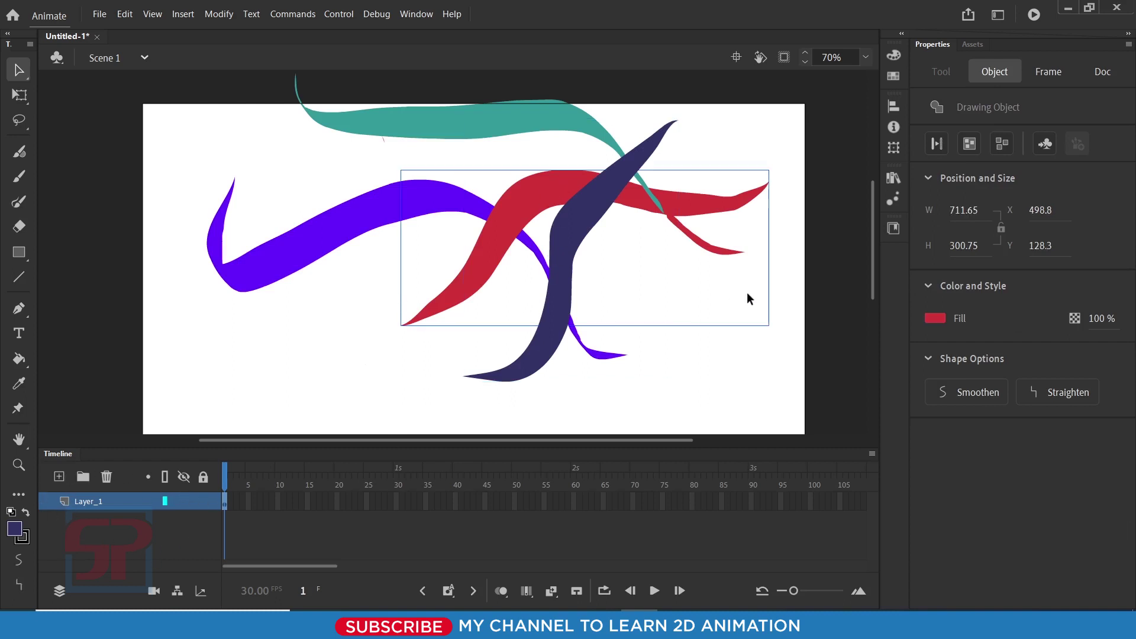
left_click(602, 382)
left_click_drag(140, 122, 773, 410)
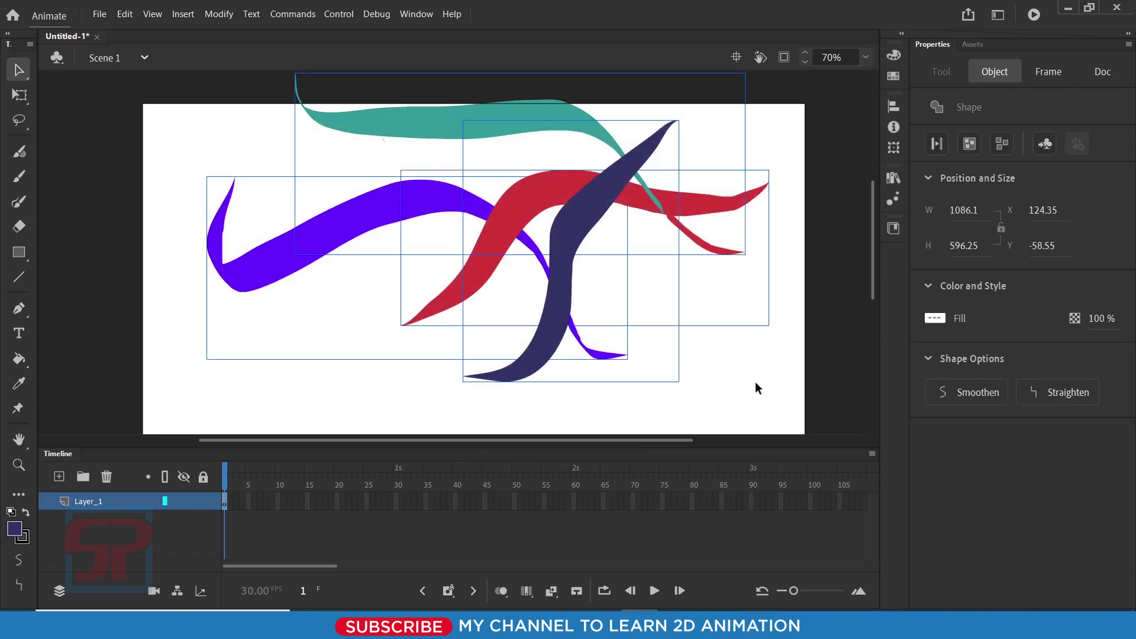
key("Delete")
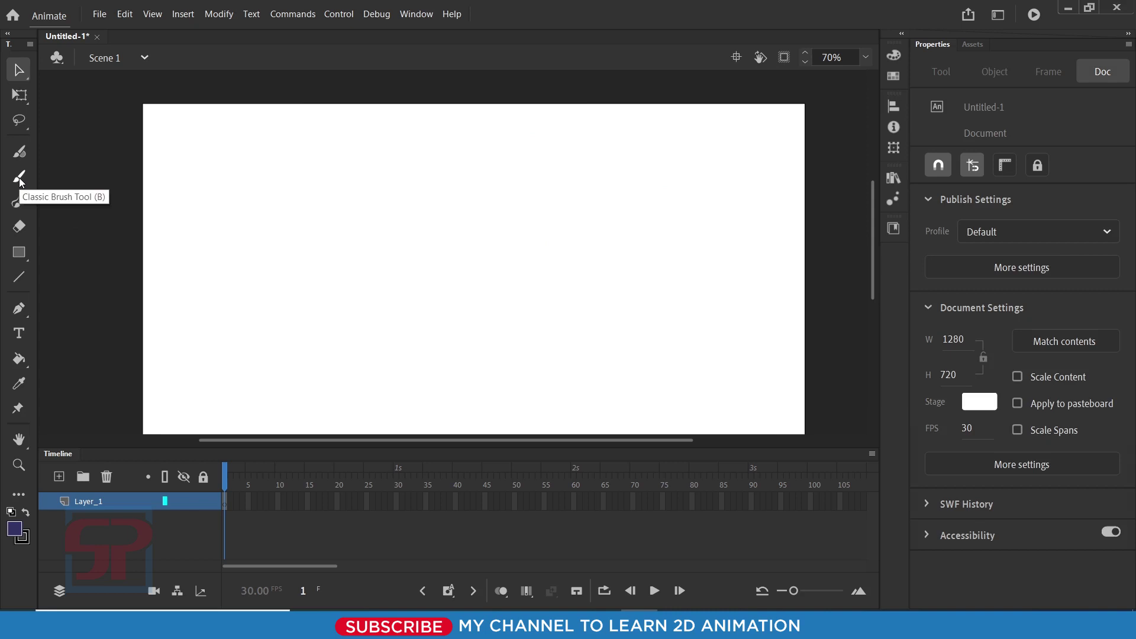
- Paint a thin navy Classic Brush stroke, then a thick one at size 52
left_click(19, 176)
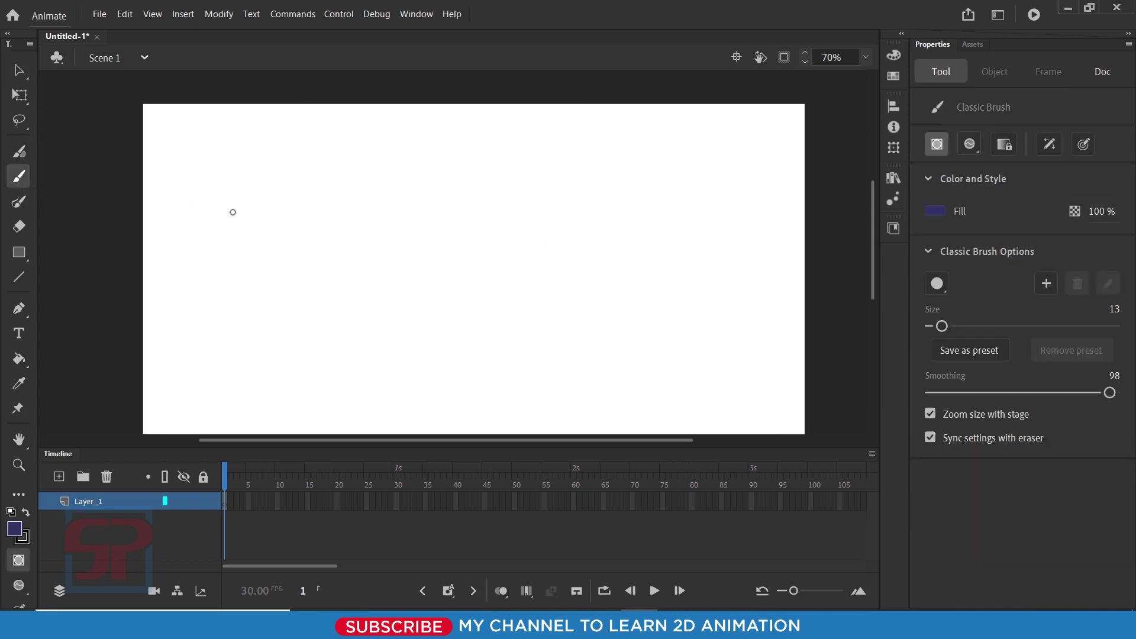
mouse_move(192, 150)
left_mouse_down()
mouse_move(216, 297)
mouse_move(450, 206)
left_mouse_up()
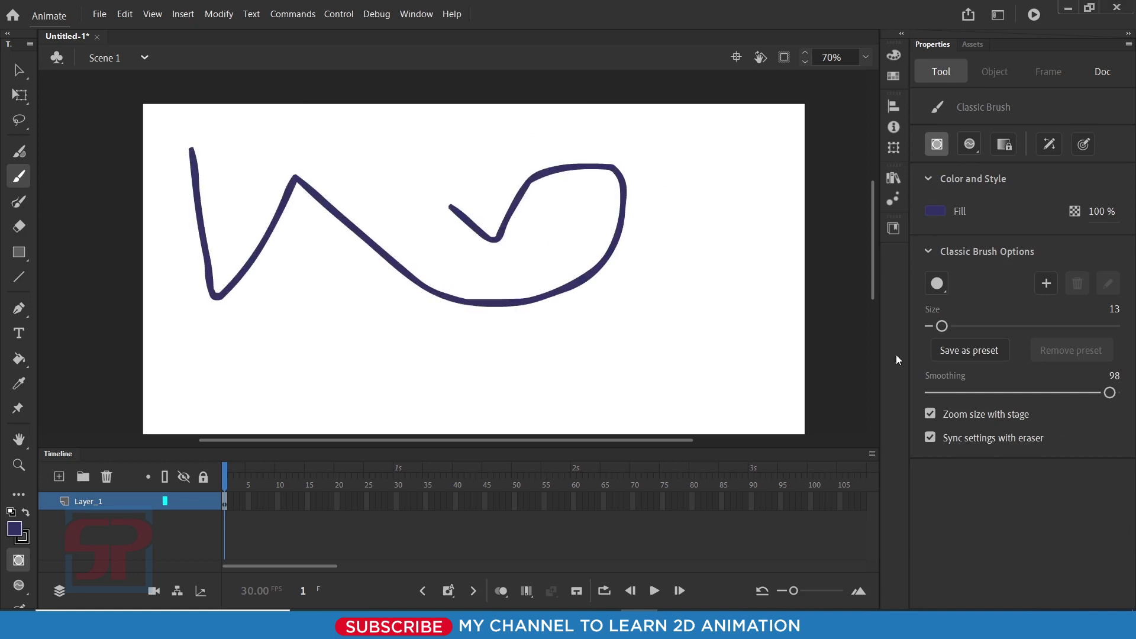
left_click_drag(943, 326, 977, 326)
left_click_drag(224, 293, 678, 354)
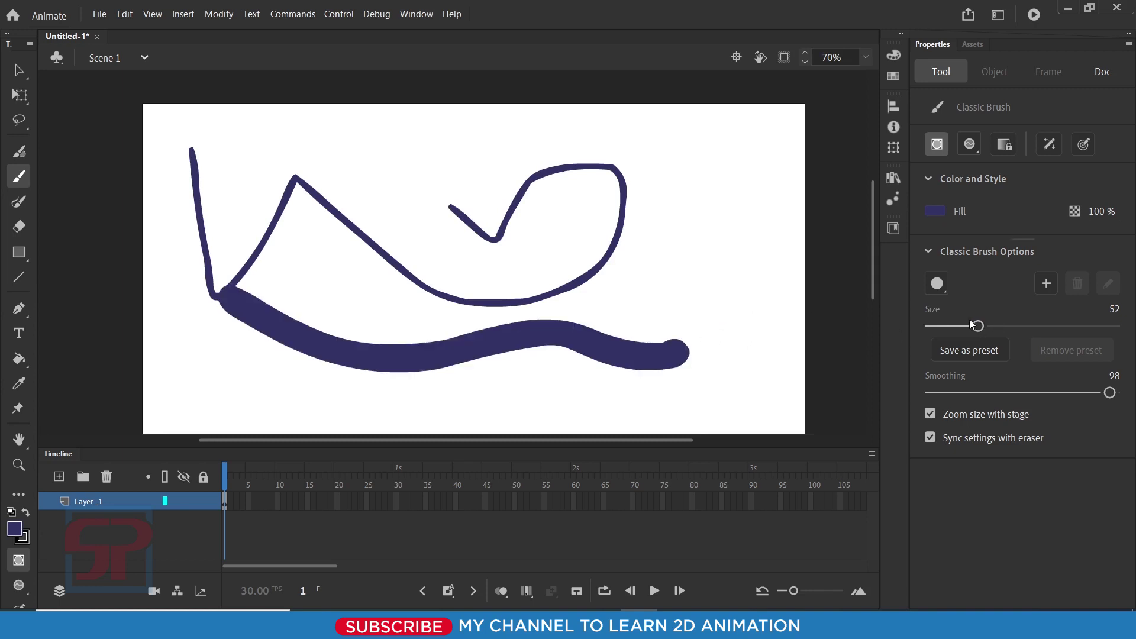
- Switch to the flat elliptical brush tip and paint a thick S-shaped stroke on the right
left_click(938, 284)
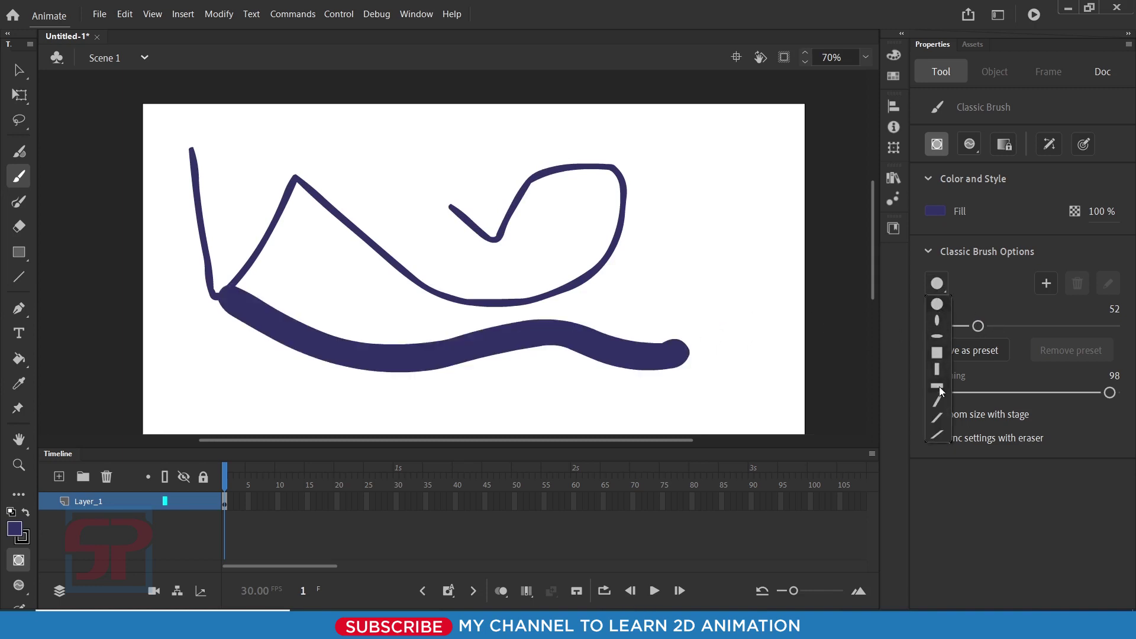
left_click(937, 337)
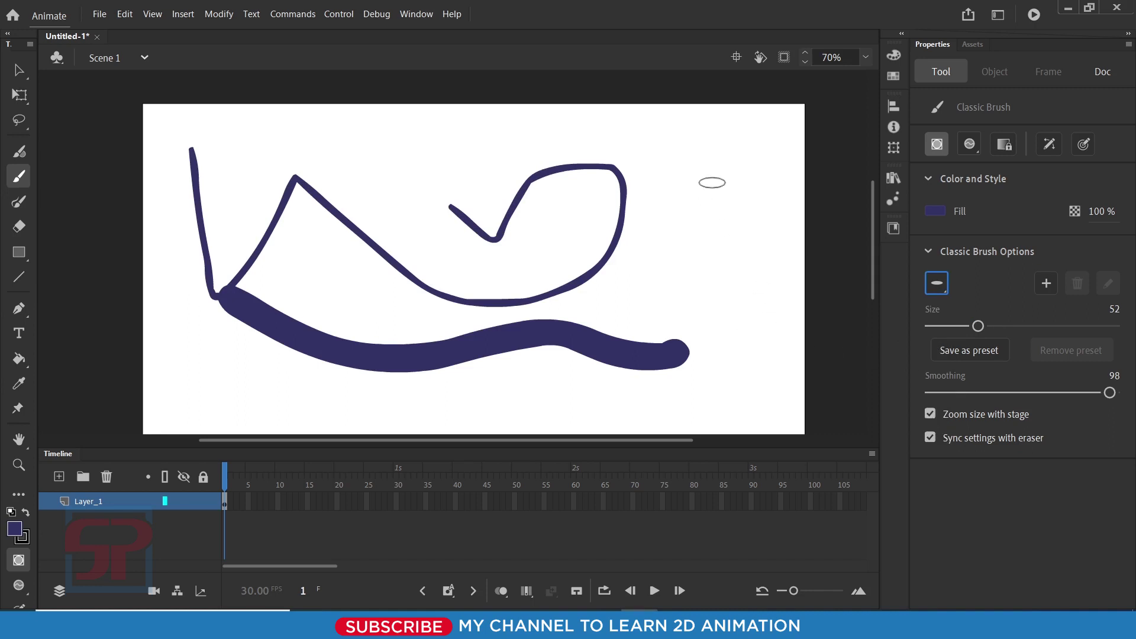
mouse_move(712, 181)
left_mouse_down()
mouse_move(667, 308)
mouse_move(737, 349)
left_mouse_up()
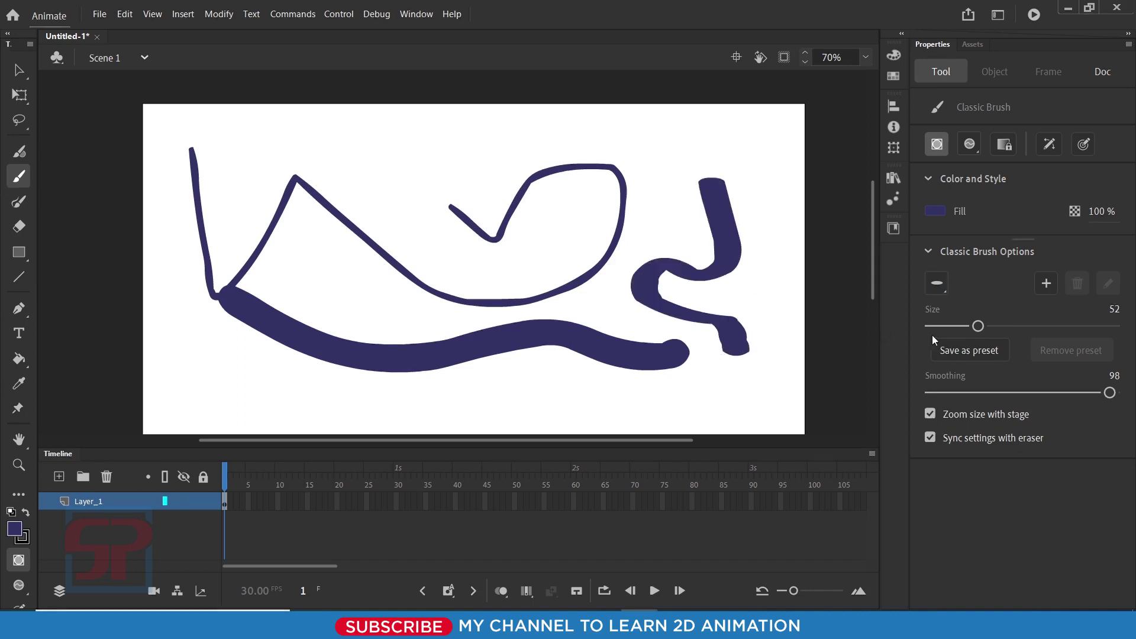
left_click(941, 284)
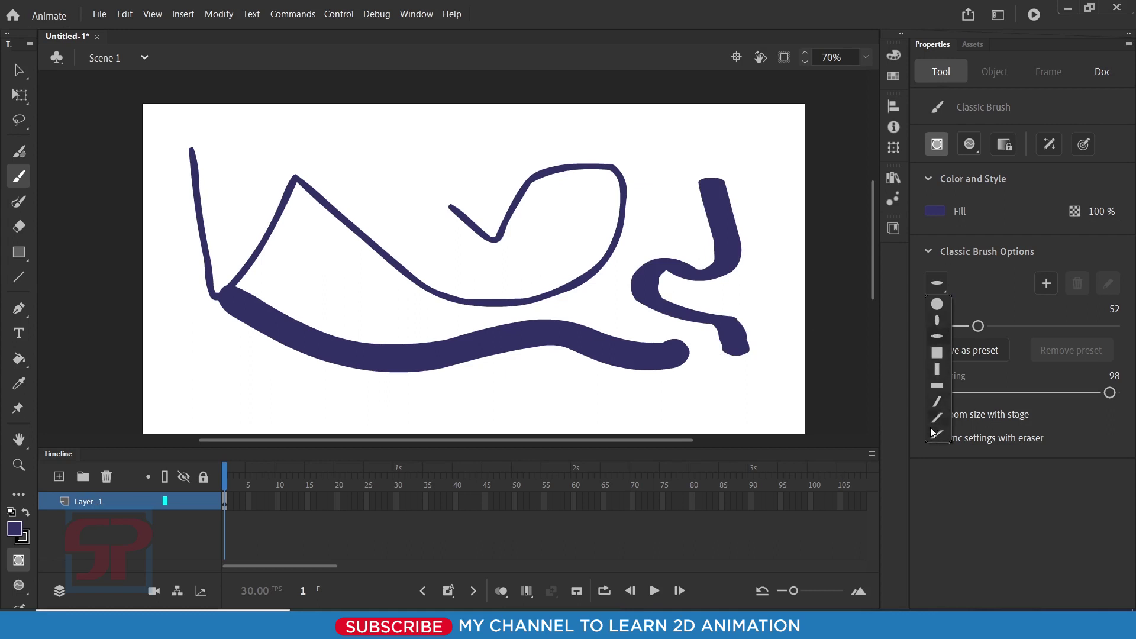
- Paint thick flat-tipped navy strokes at the top centre and upper left, viewing the brush modes list
left_click_drag(389, 127, 580, 137)
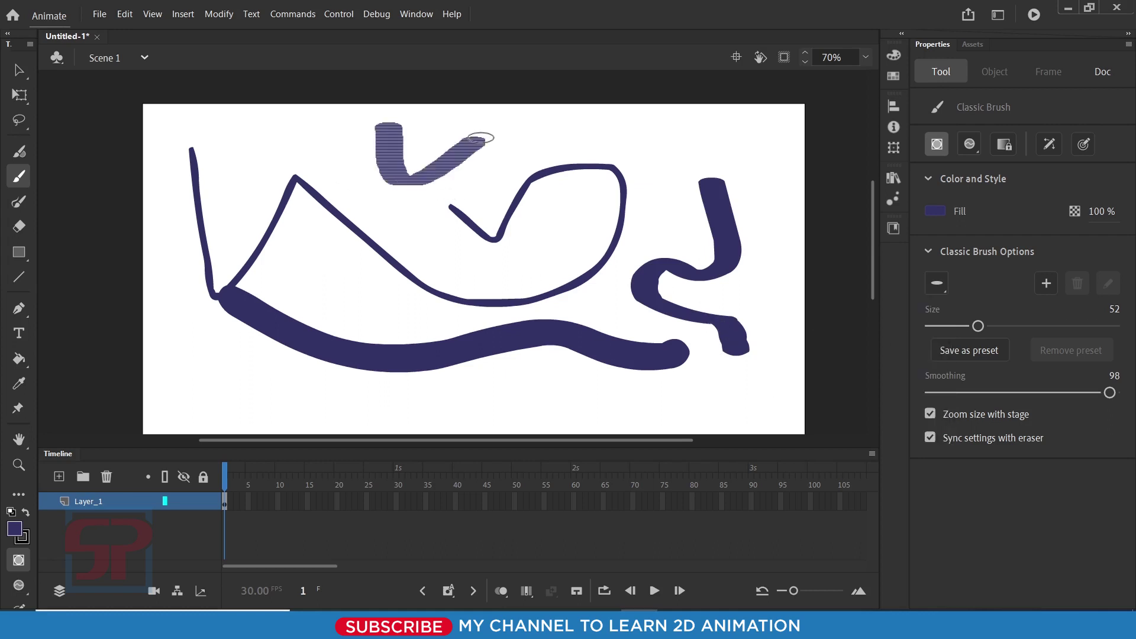
left_click(979, 152)
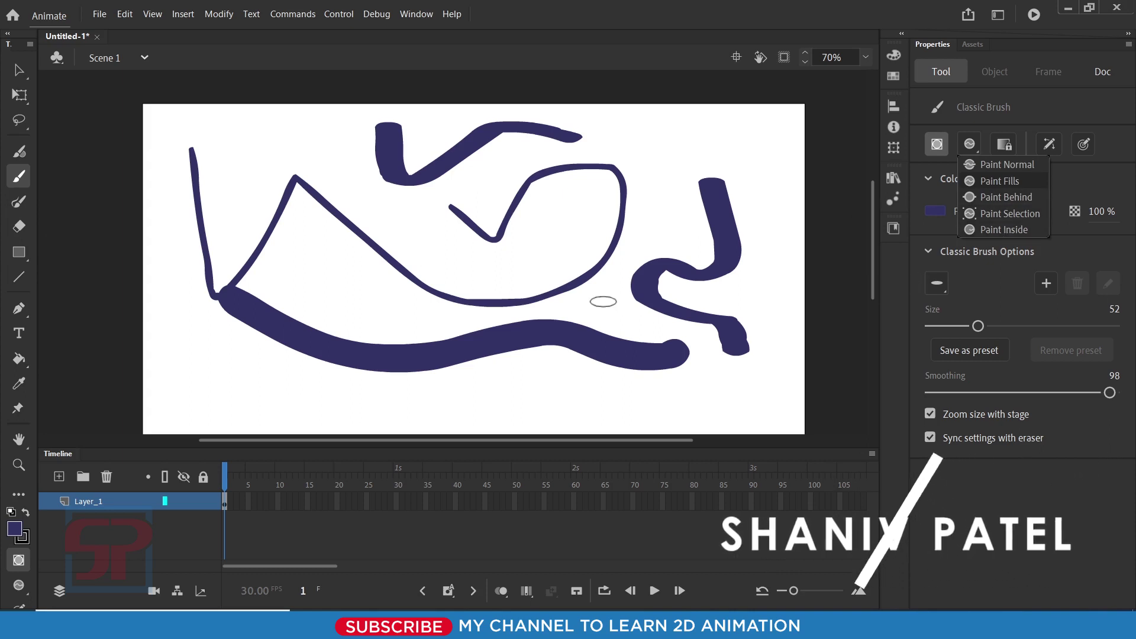
mouse_move(211, 121)
left_mouse_down()
mouse_move(293, 170)
mouse_move(586, 183)
left_mouse_up()
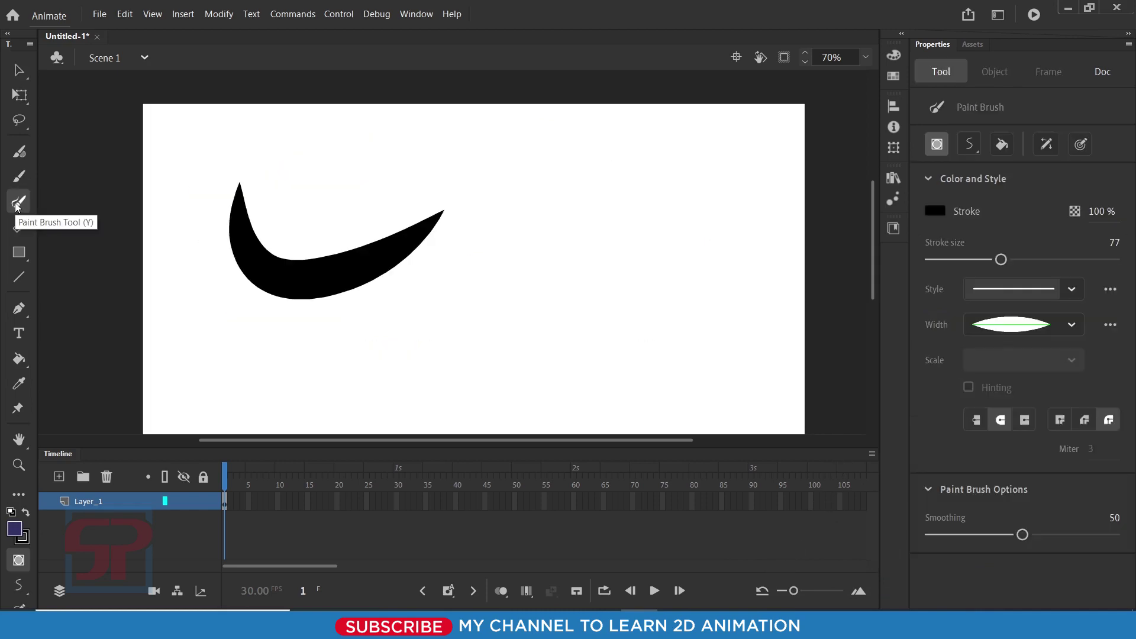
- Marquee-select the black swoosh and delete it
left_click(18, 71)
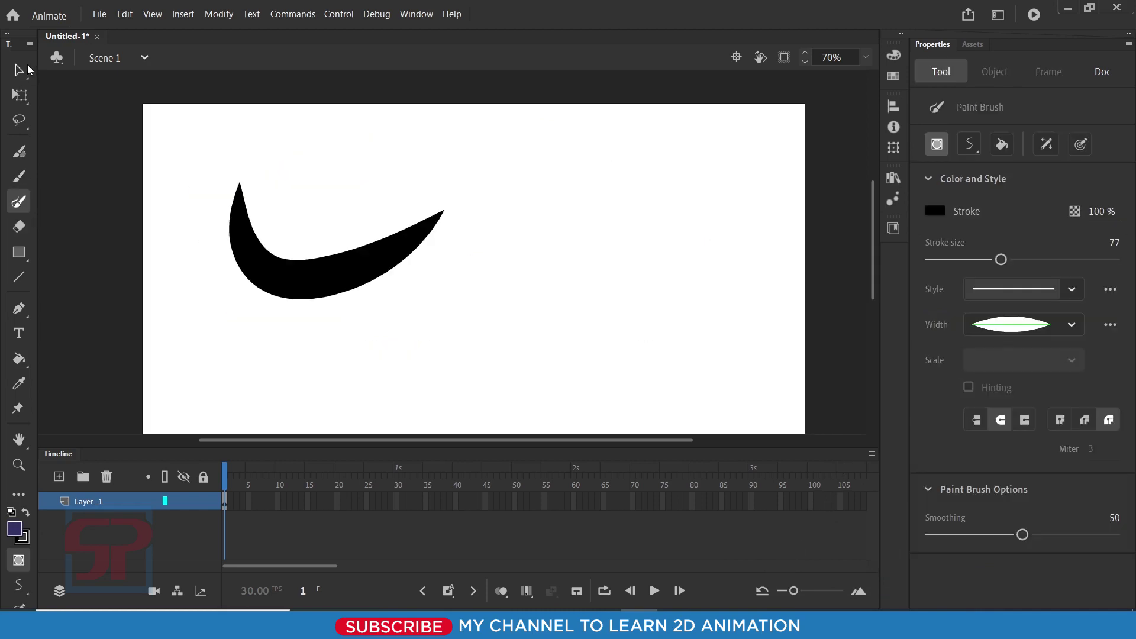
left_click_drag(115, 130, 686, 427)
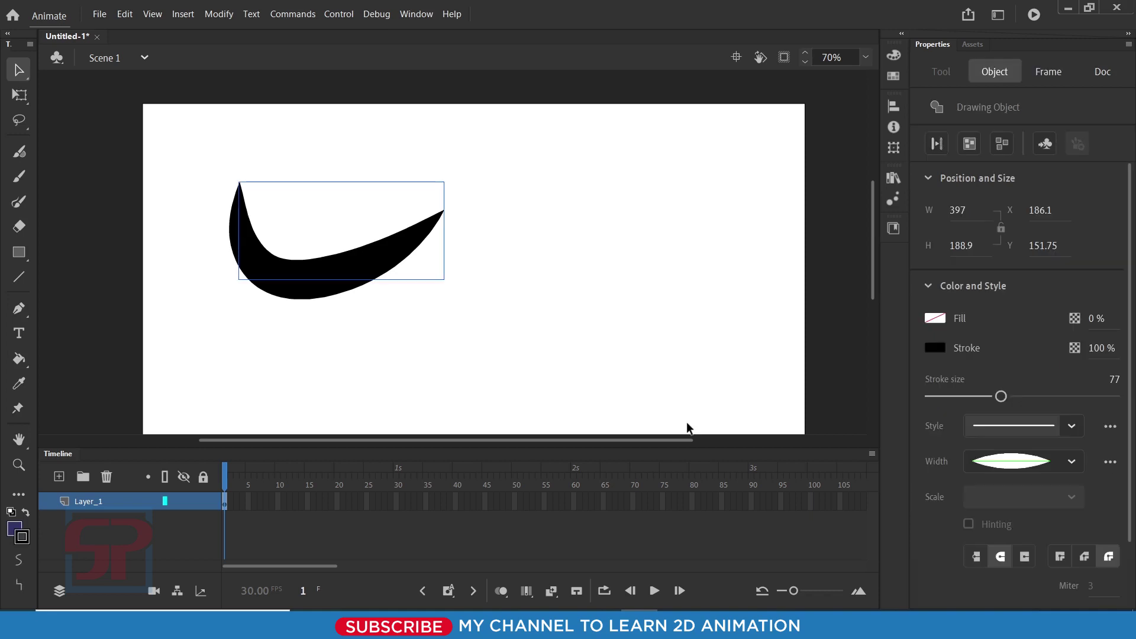
key("Delete")
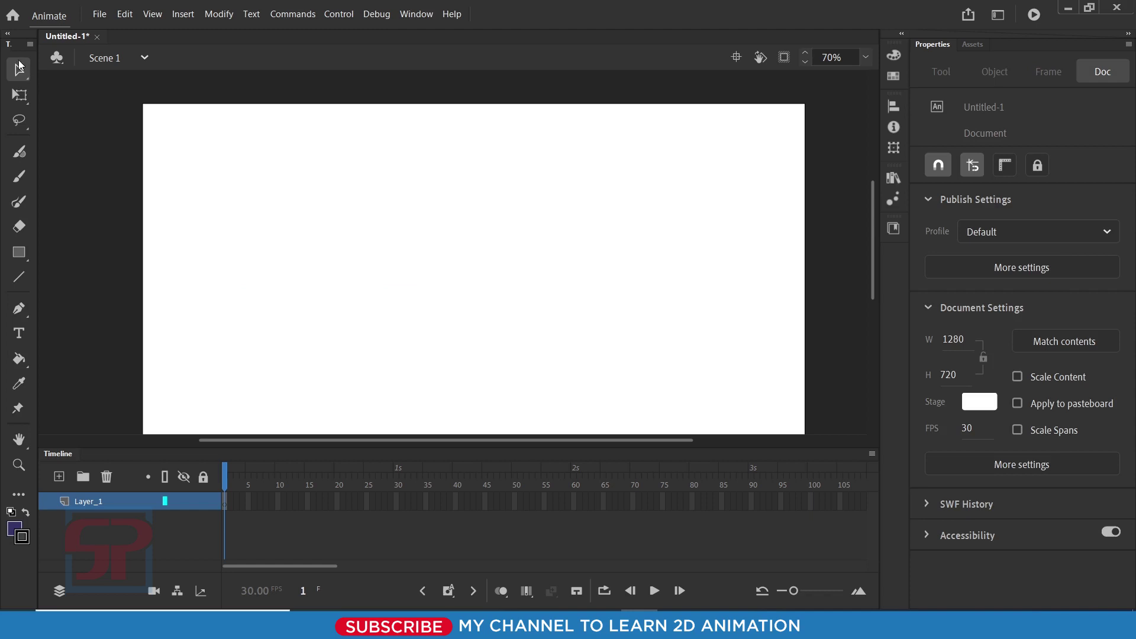
- Paint a wavy black Paint Brush stroke and a crossing stroke, then deselect them
left_click(20, 202)
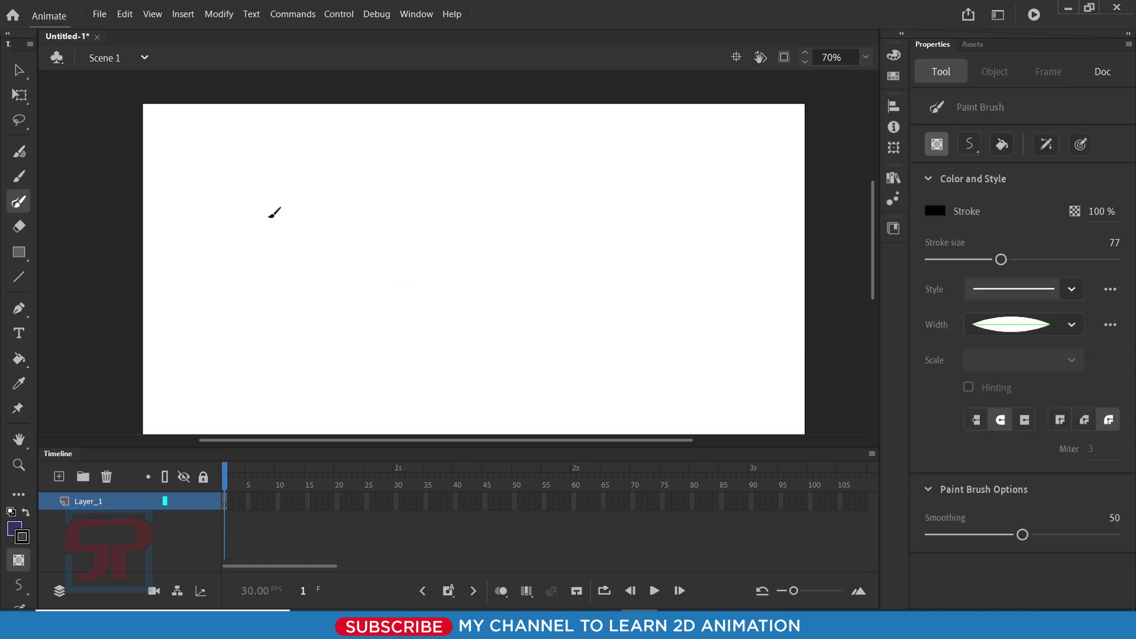
mouse_move(264, 152)
left_mouse_down()
mouse_move(303, 266)
mouse_move(657, 186)
left_mouse_up()
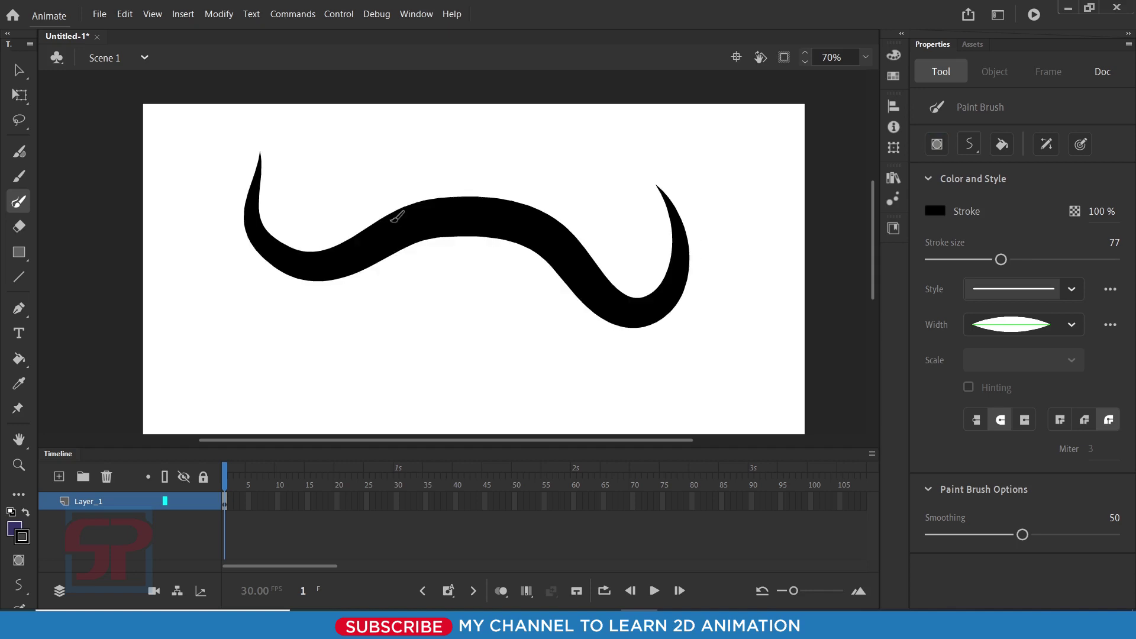
left_click_drag(363, 140, 599, 419)
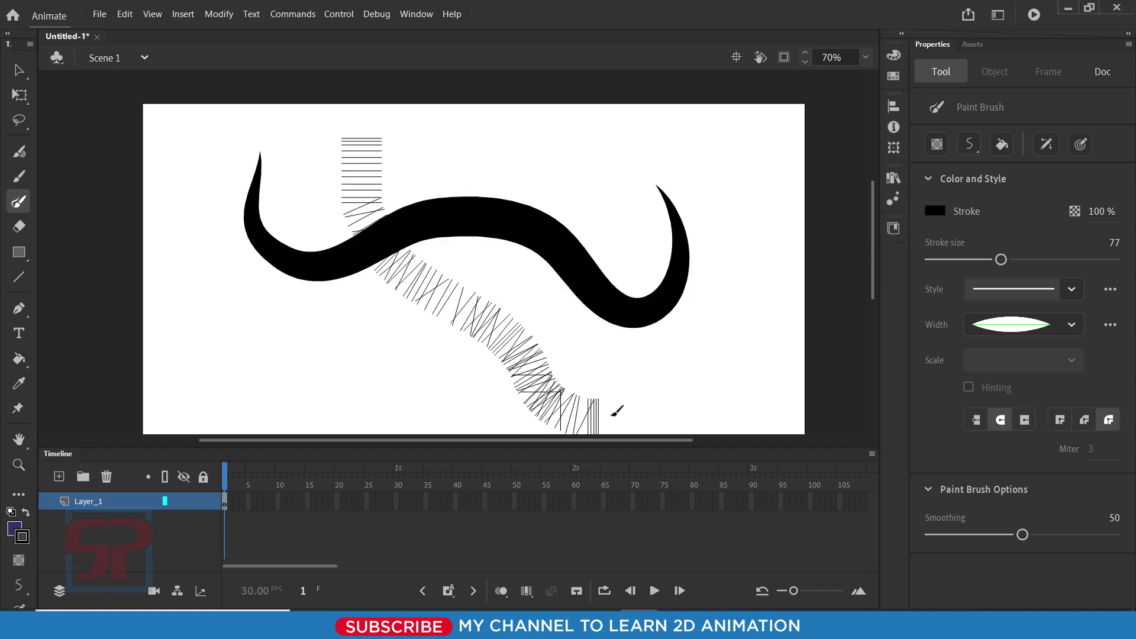
left_click(15, 70)
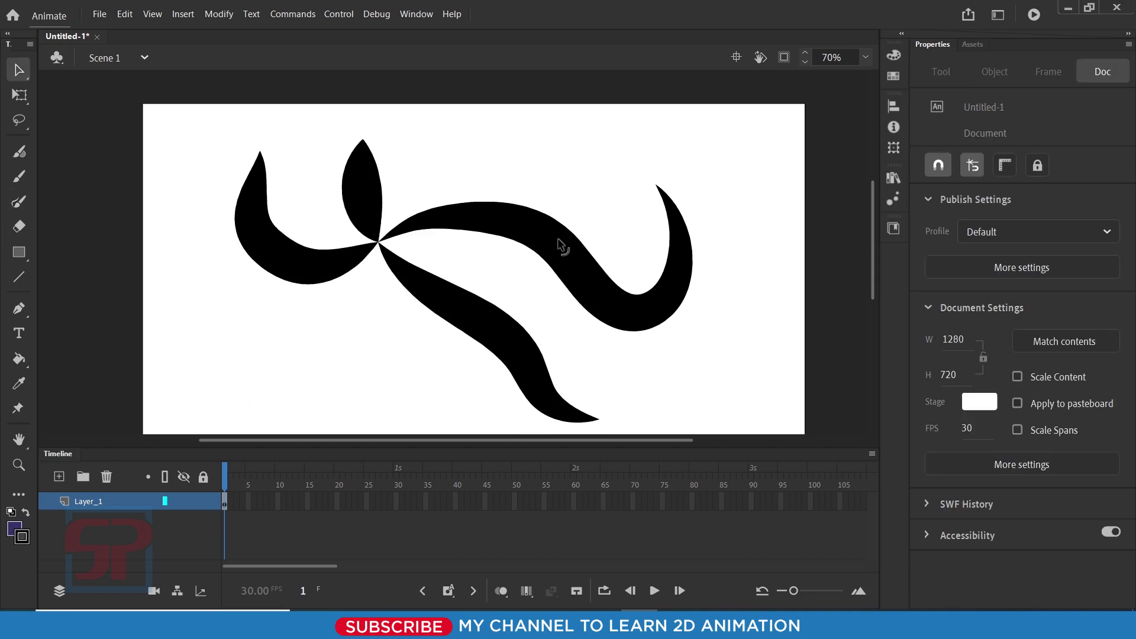
left_click_drag(559, 242, 545, 242)
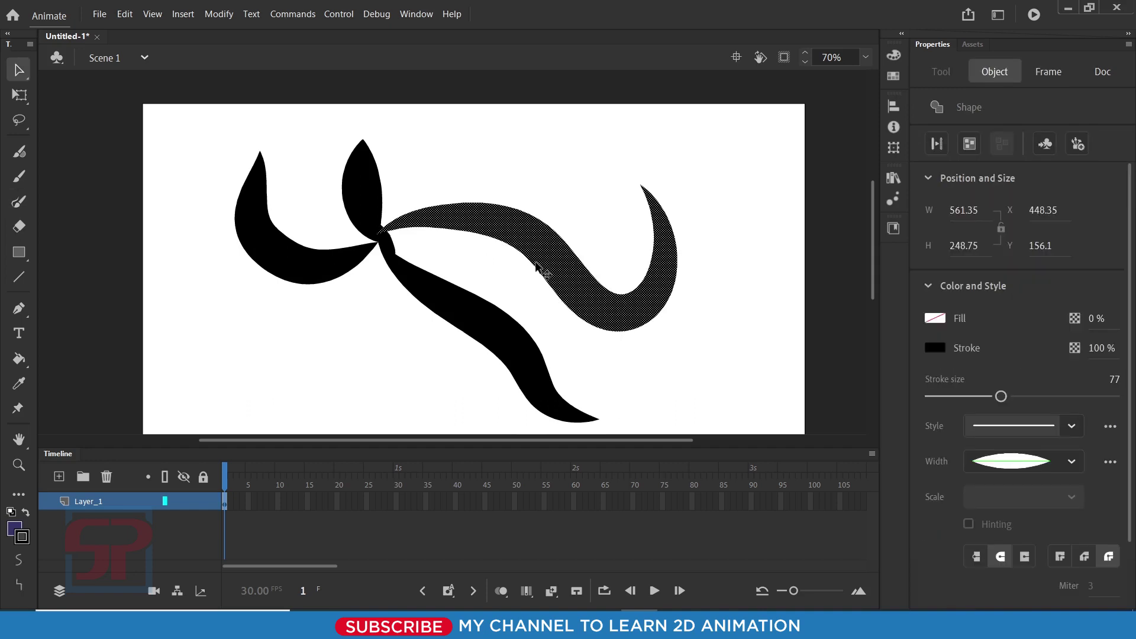
key("ctrl+z")
left_click(310, 187)
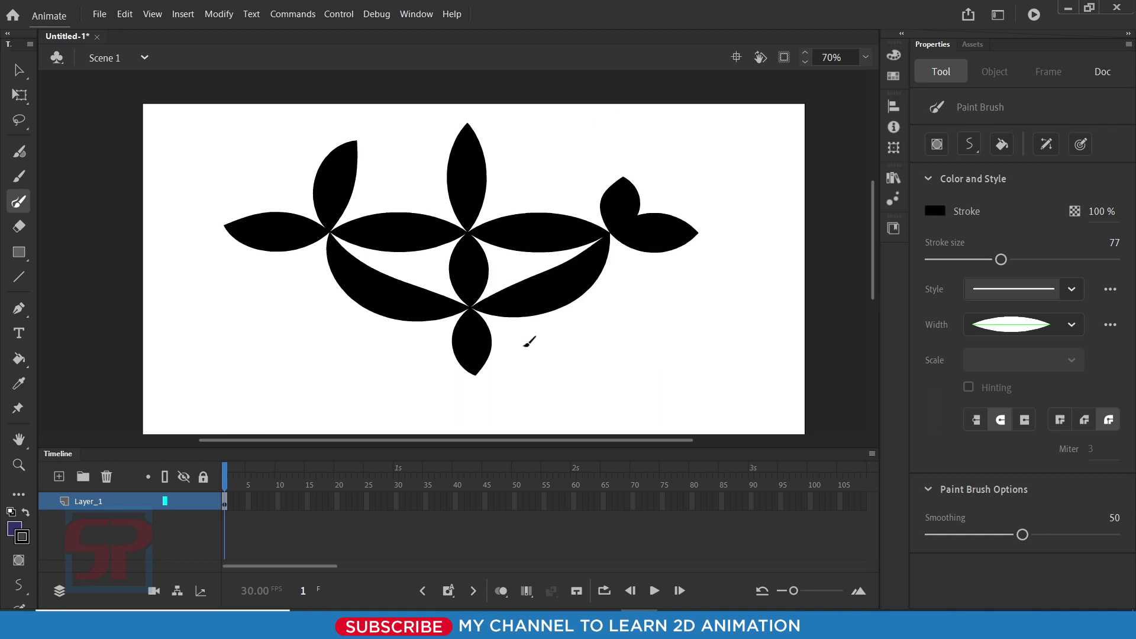
- Add two more black petal strokes, then marquee-select the whole motif and delete it
left_click_drag(394, 150, 640, 175)
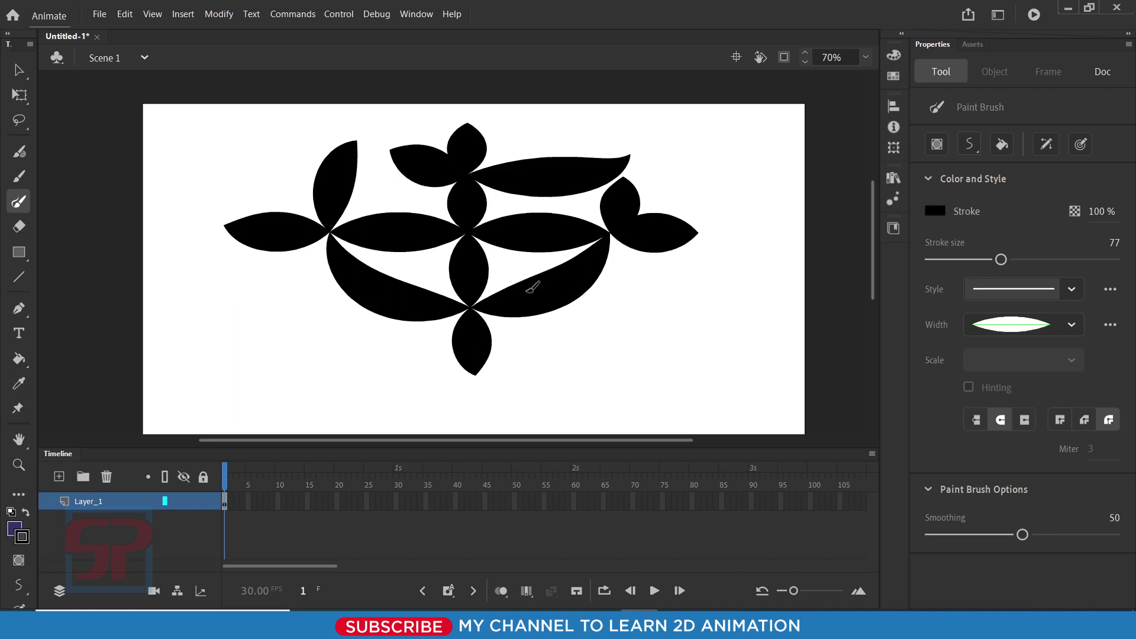
mouse_move(500, 248)
left_mouse_down()
mouse_move(592, 342)
mouse_move(663, 373)
left_mouse_up()
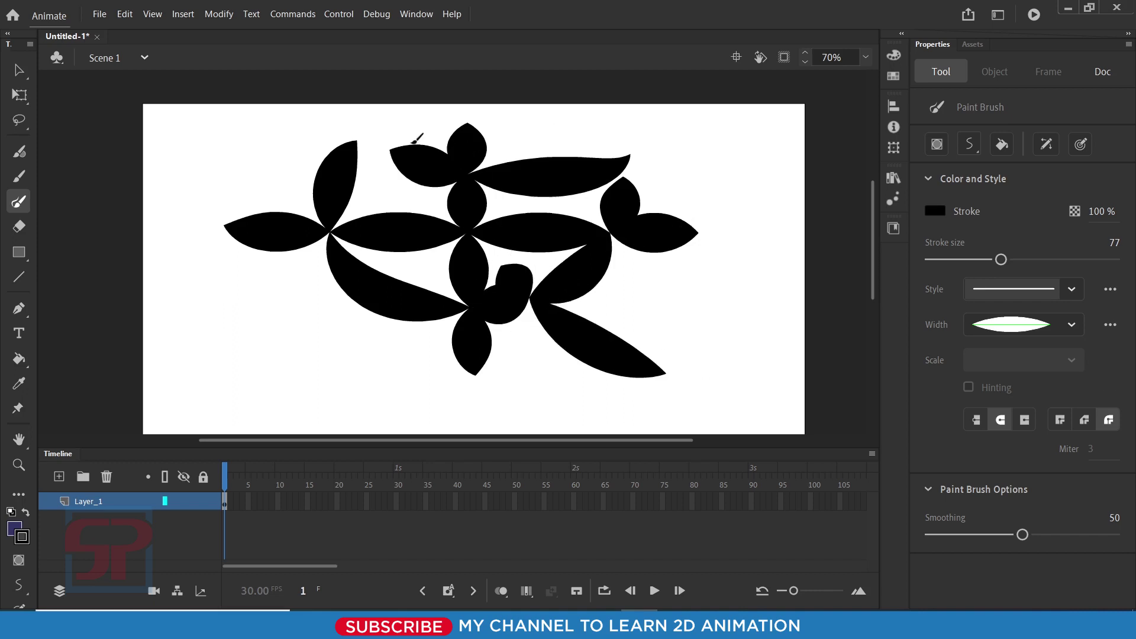
left_click(19, 70)
left_click_drag(245, 120, 780, 372)
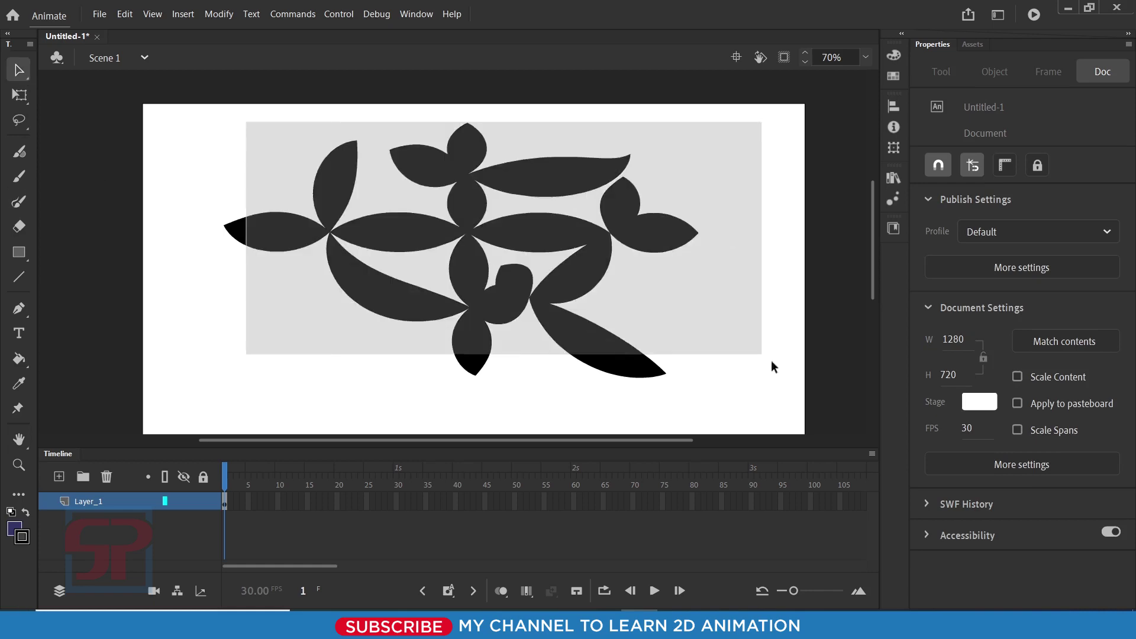
left_click_drag(161, 112, 760, 461)
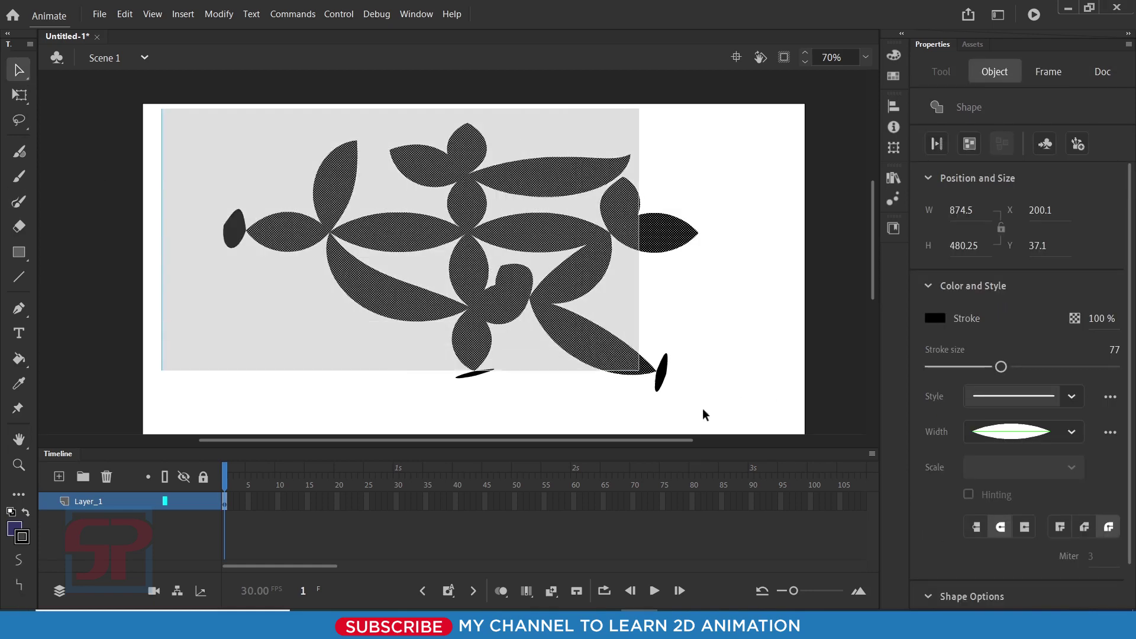
key("Delete")
- Apply the middle-pinched width profile, paint four test strokes, then select and delete them
key("y")
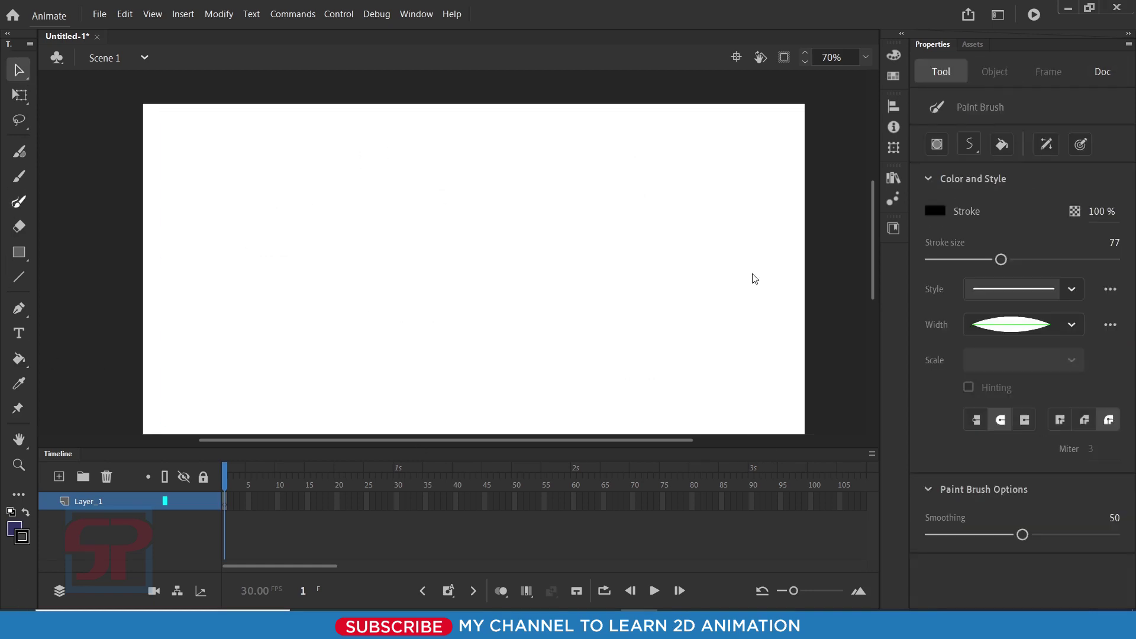
left_click(1024, 330)
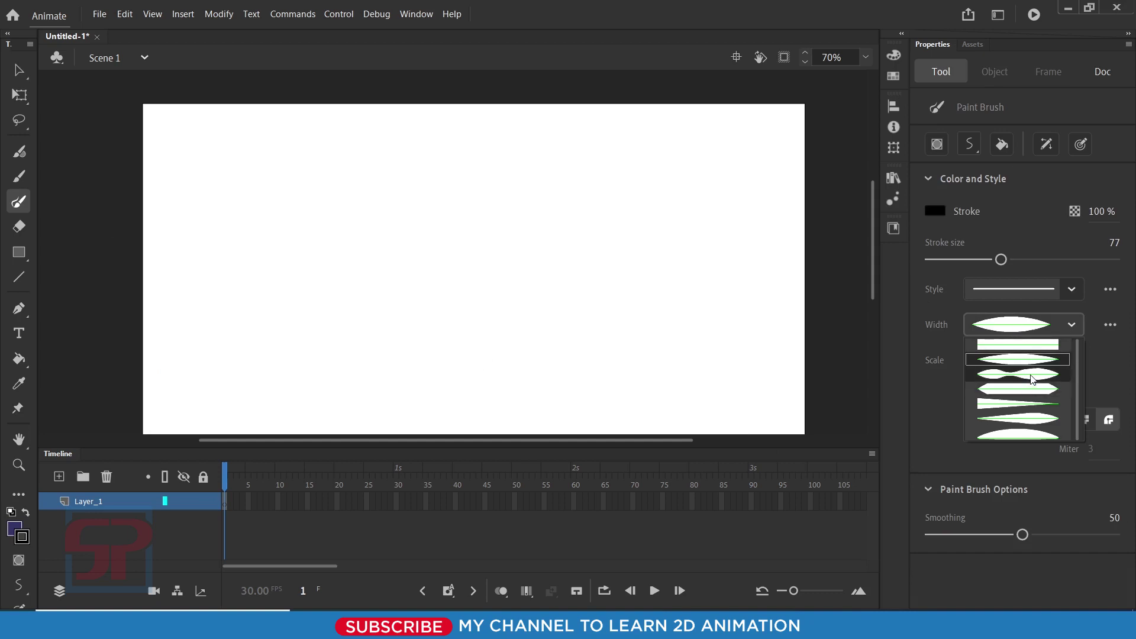
left_click(1015, 411)
mouse_move(248, 155)
left_mouse_down()
mouse_move(330, 261)
mouse_move(681, 209)
mouse_move(781, 273)
left_mouse_up()
mouse_move(675, 127)
left_mouse_down()
mouse_move(532, 169)
mouse_move(577, 320)
mouse_move(342, 374)
left_mouse_up()
mouse_move(445, 141)
left_mouse_down()
mouse_move(355, 228)
mouse_move(364, 343)
mouse_move(385, 332)
left_mouse_up()
mouse_move(711, 159)
left_mouse_down()
mouse_move(685, 330)
mouse_move(696, 382)
left_mouse_up()
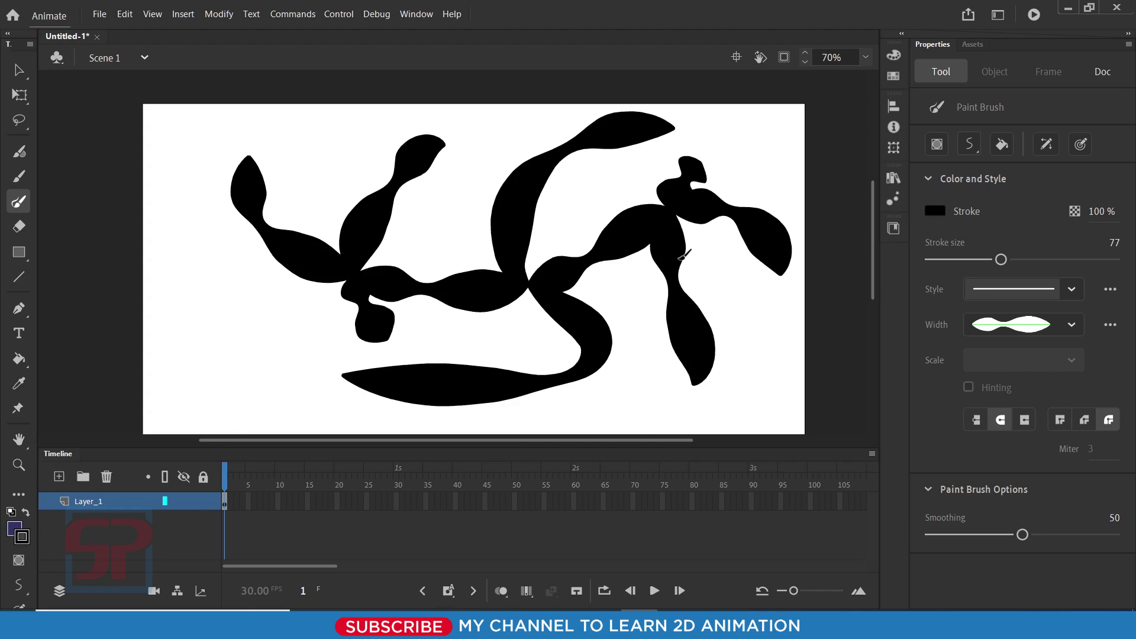
key("v")
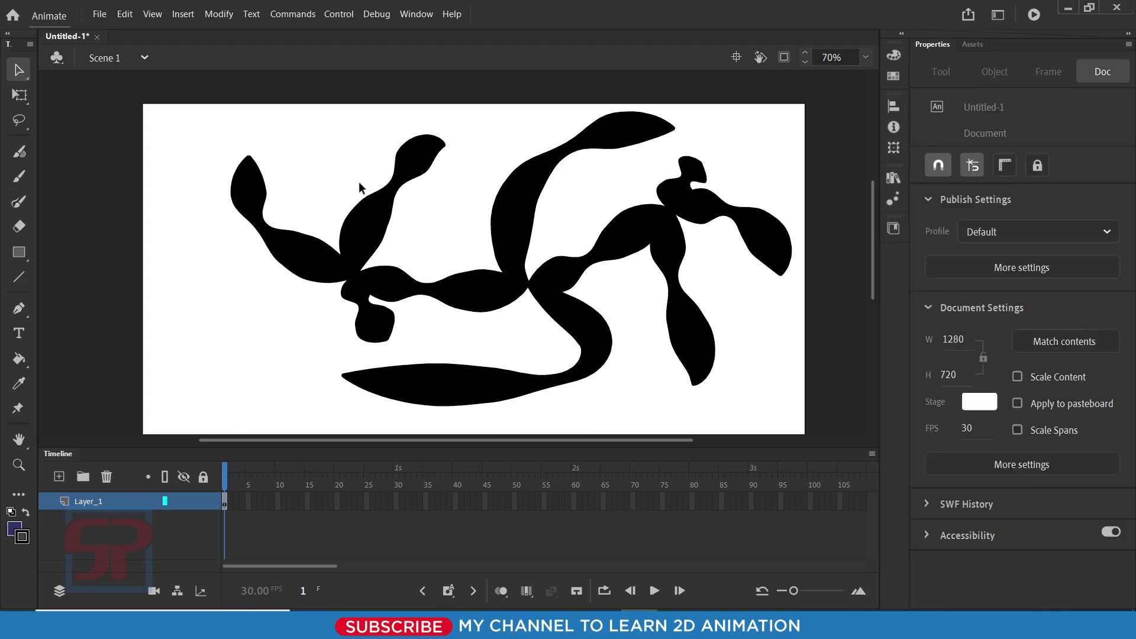
left_click_drag(194, 117, 783, 418)
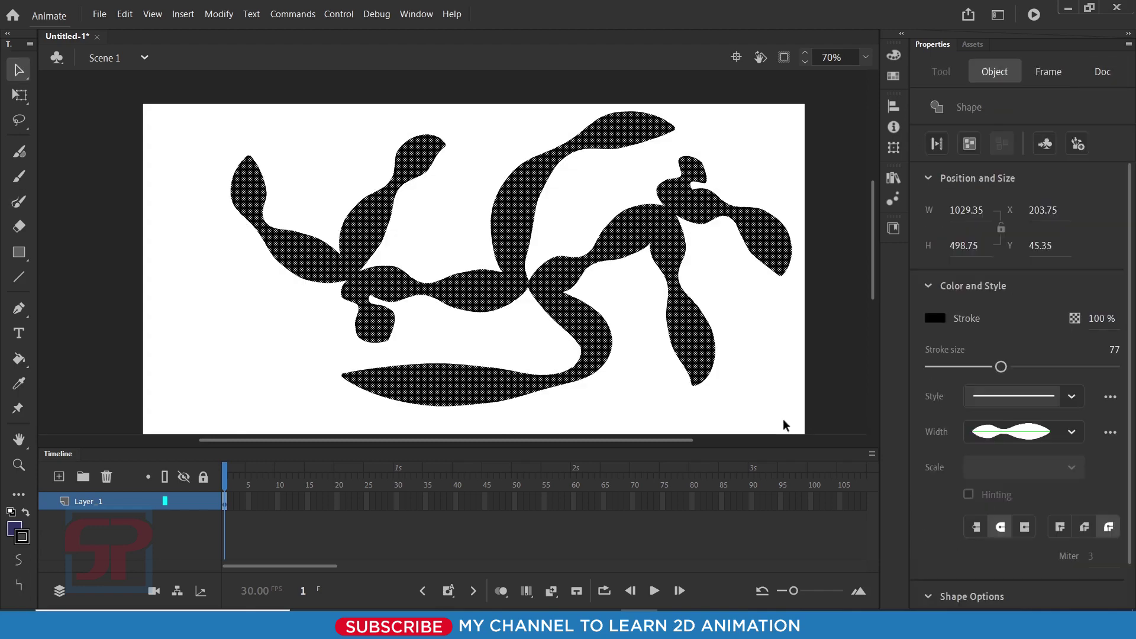
key("Delete")
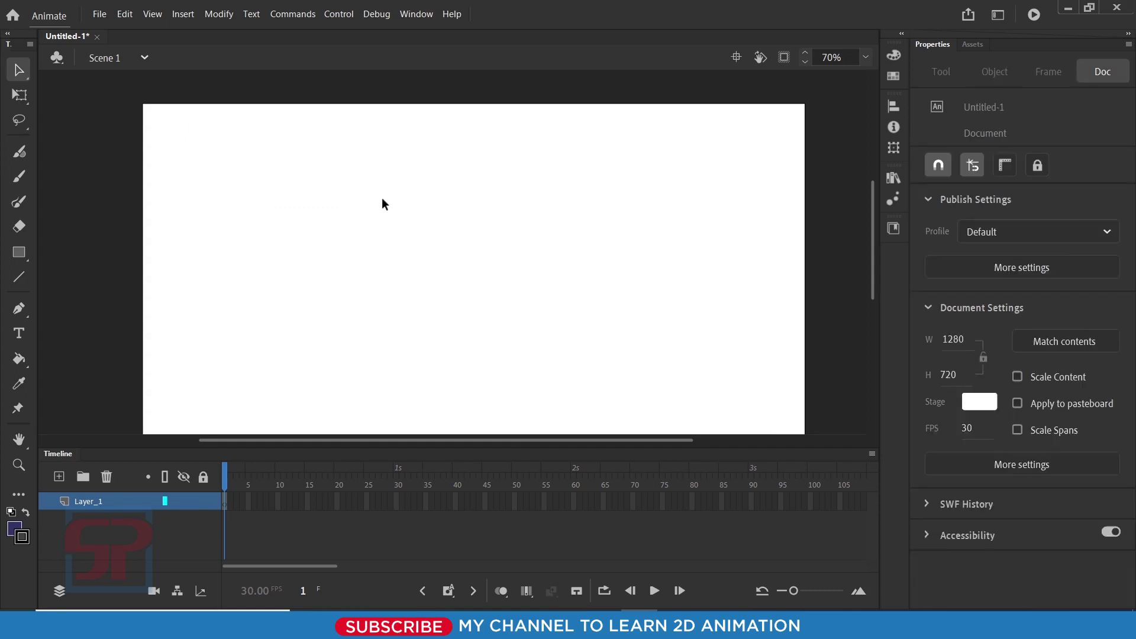
- Paint another test stroke, review the width profile list, then delete the shape
left_click(18, 201)
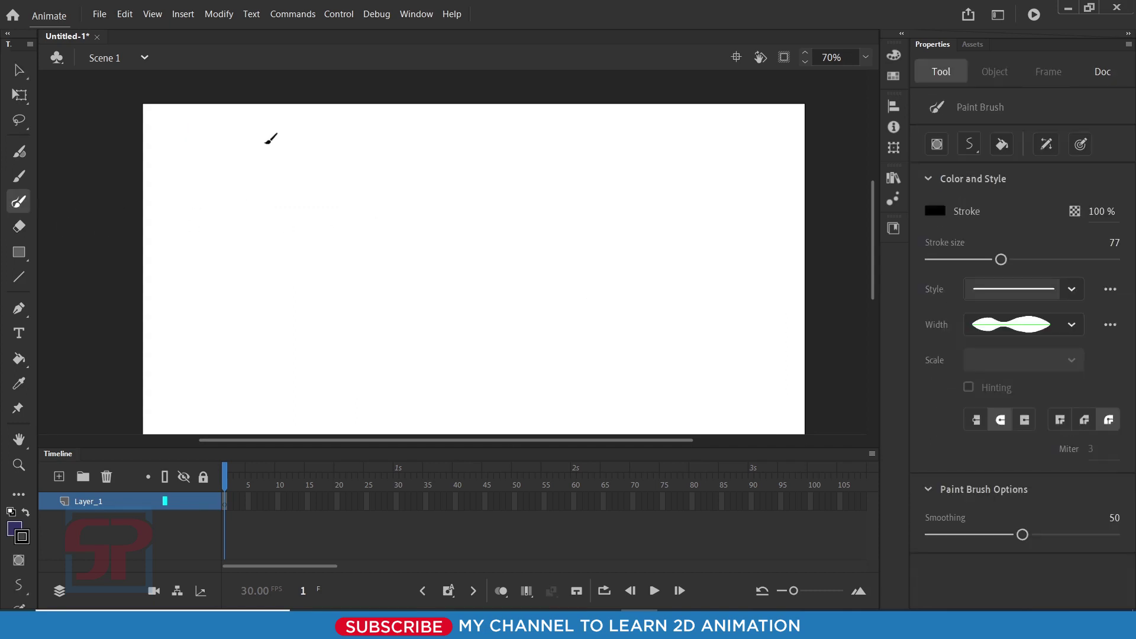
mouse_move(267, 141)
left_mouse_down()
mouse_move(271, 252)
mouse_move(520, 195)
mouse_move(672, 376)
mouse_move(491, 236)
mouse_move(718, 155)
mouse_move(420, 121)
mouse_move(339, 133)
left_mouse_up()
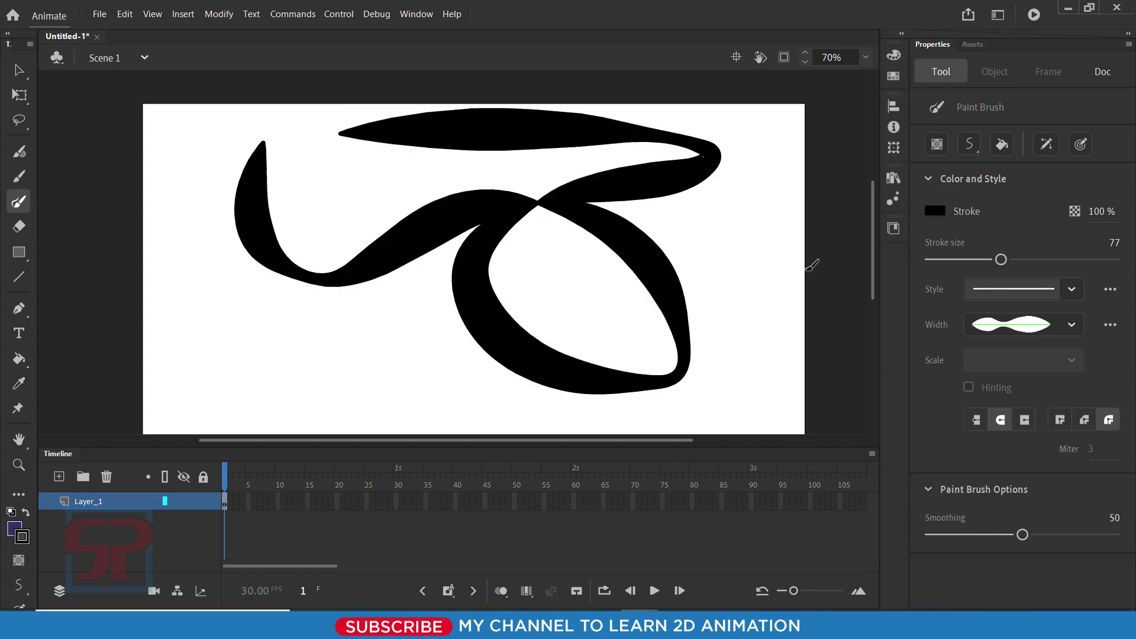
left_click(1066, 324)
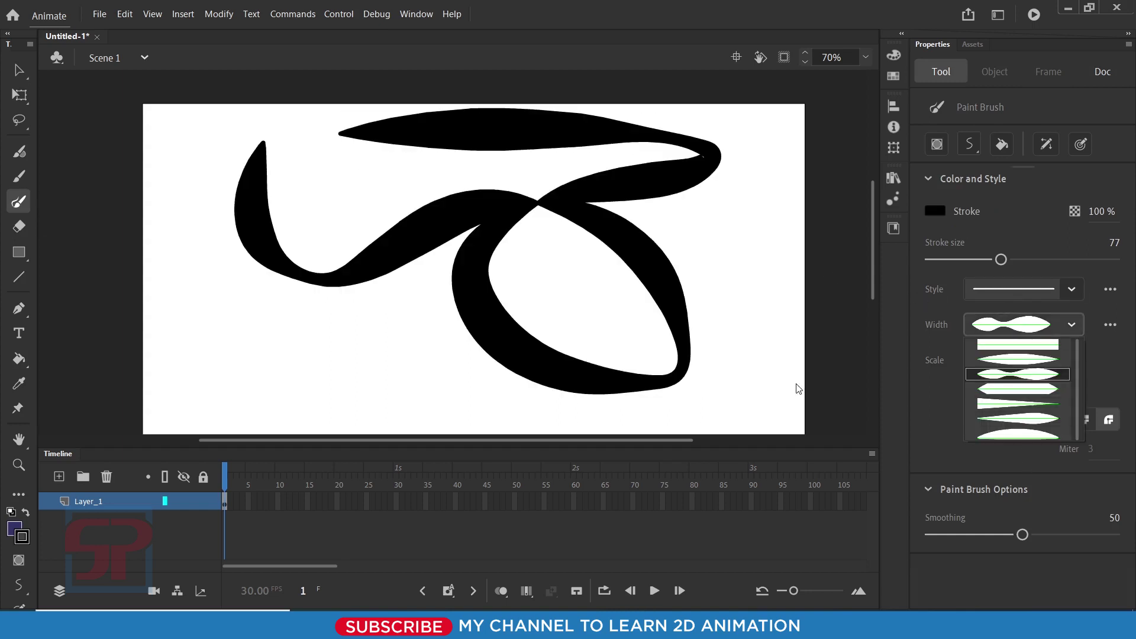
key("Escape")
left_click(19, 70)
mouse_move(157, 102)
left_mouse_down()
mouse_move(746, 391)
mouse_move(750, 408)
left_mouse_up()
key("Delete")
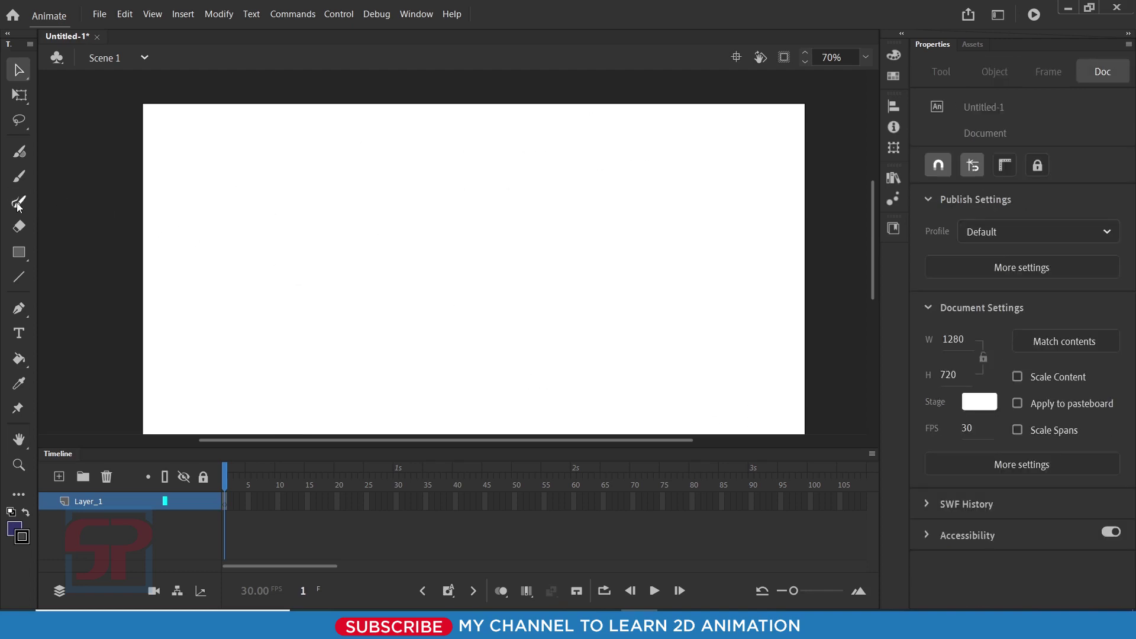
- Paint crossing vertical and horizontal wavy strokes, then clear everything with Ctrl+A and Delete
left_click(19, 202)
mouse_move(398, 171)
left_mouse_down()
mouse_move(368, 258)
mouse_move(372, 353)
left_mouse_up()
mouse_move(267, 207)
left_mouse_down()
mouse_move(444, 300)
mouse_move(518, 273)
left_mouse_up()
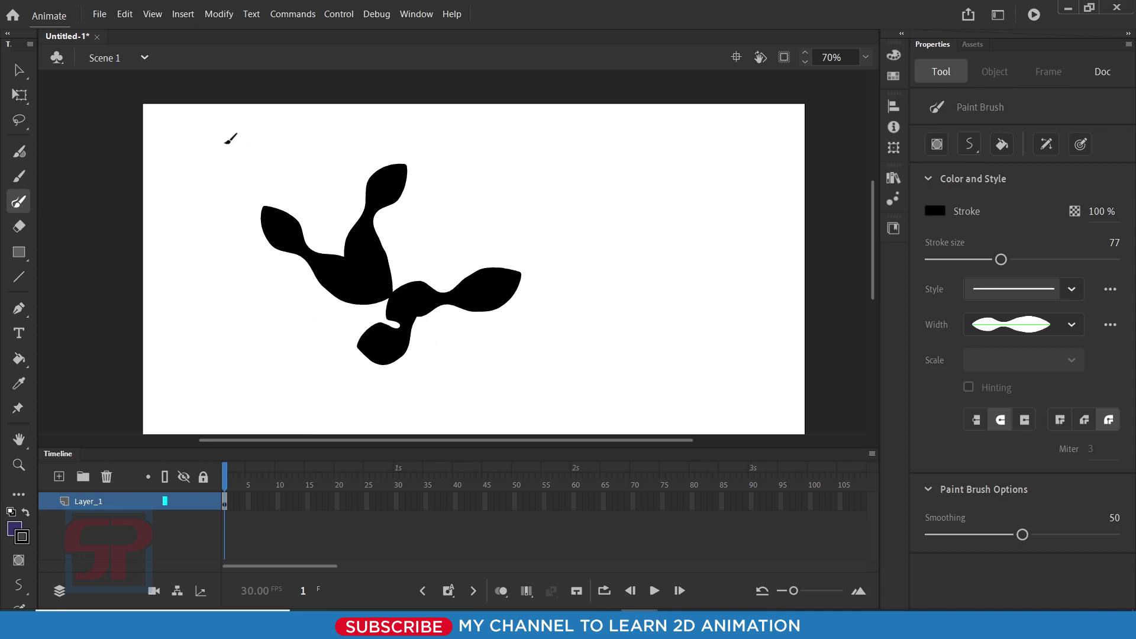
key("ctrl+a")
key("Delete")
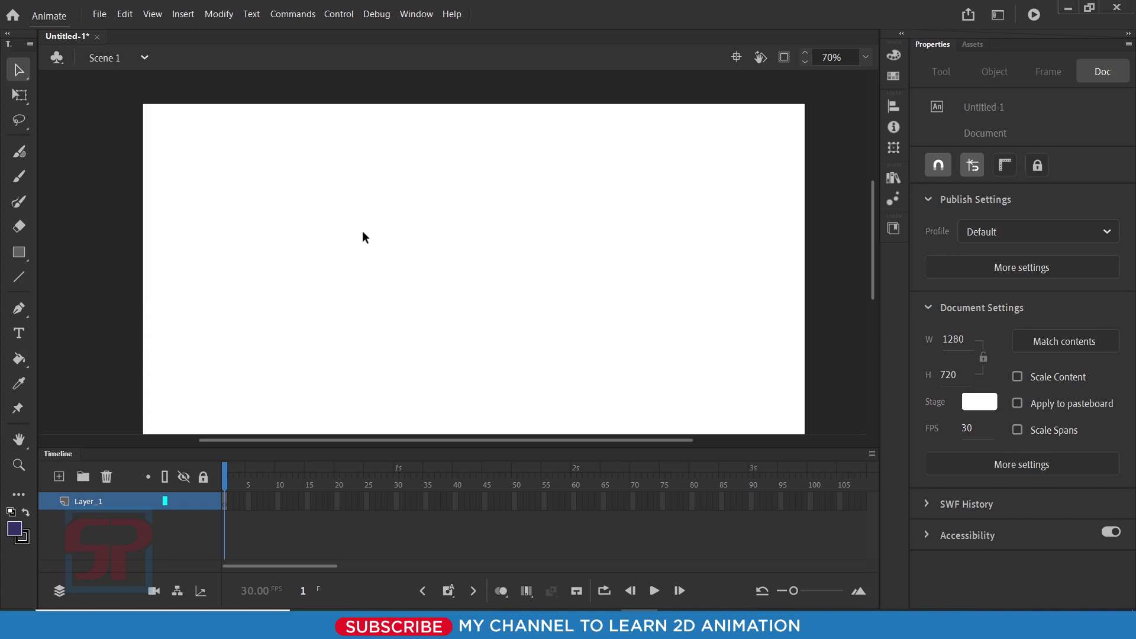
- Paint a curved neck stroke and a lobed body stroke, then marquee-select the swan shape
left_click(13, 204)
mouse_move(391, 158)
left_mouse_down()
mouse_move(317, 177)
mouse_move(607, 365)
left_mouse_up()
mouse_move(225, 305)
left_mouse_down()
mouse_move(538, 272)
mouse_move(619, 241)
left_mouse_up()
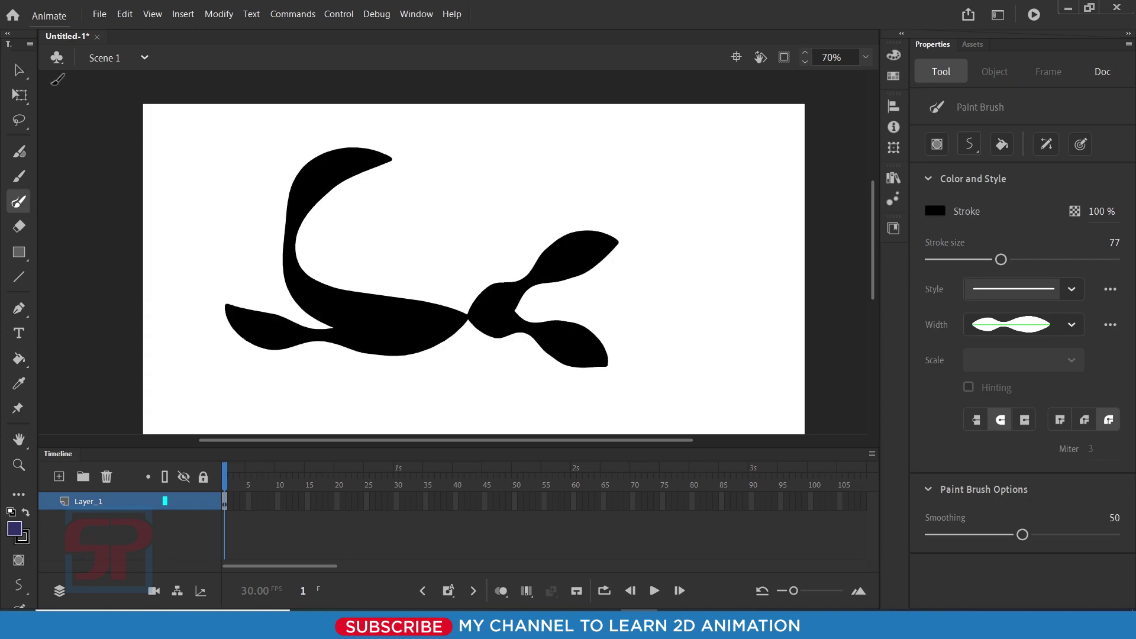
left_click(13, 70)
mouse_move(189, 118)
left_mouse_down()
mouse_move(495, 360)
mouse_move(710, 432)
left_mouse_up()
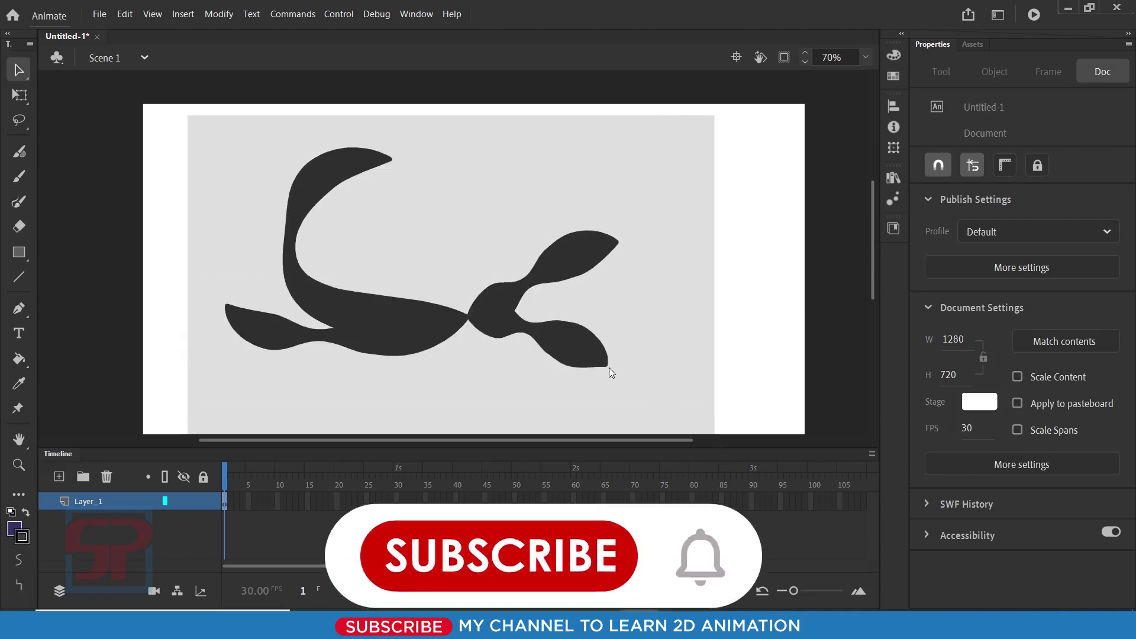
- Convert the shape into a paint brush and try the Art Brush scale and stretch options
right_click(568, 274)
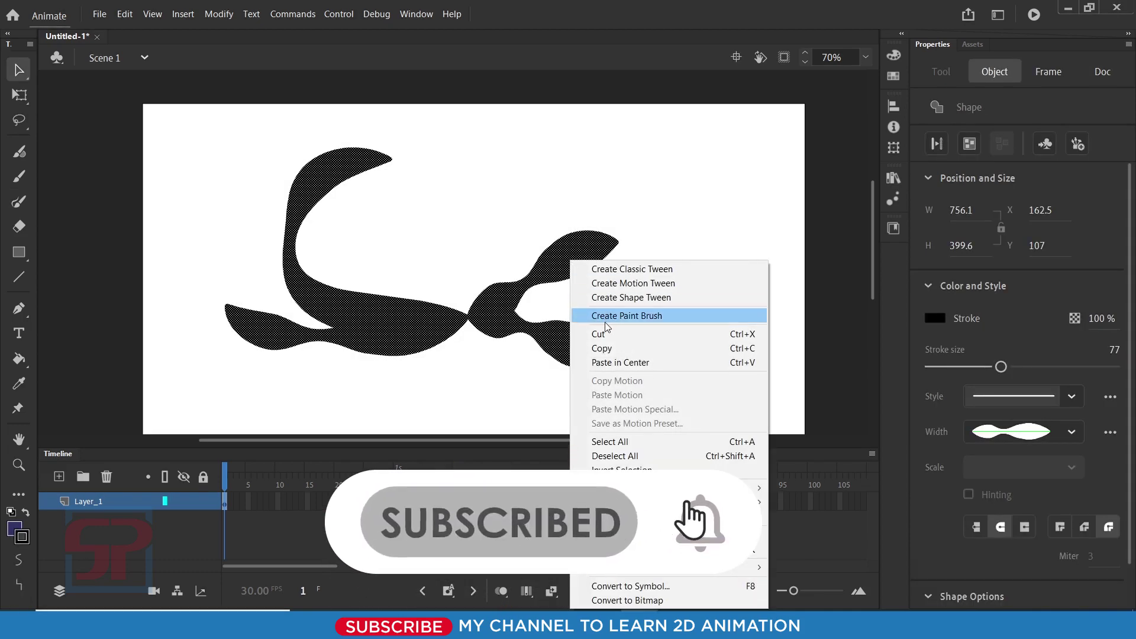
left_click(659, 318)
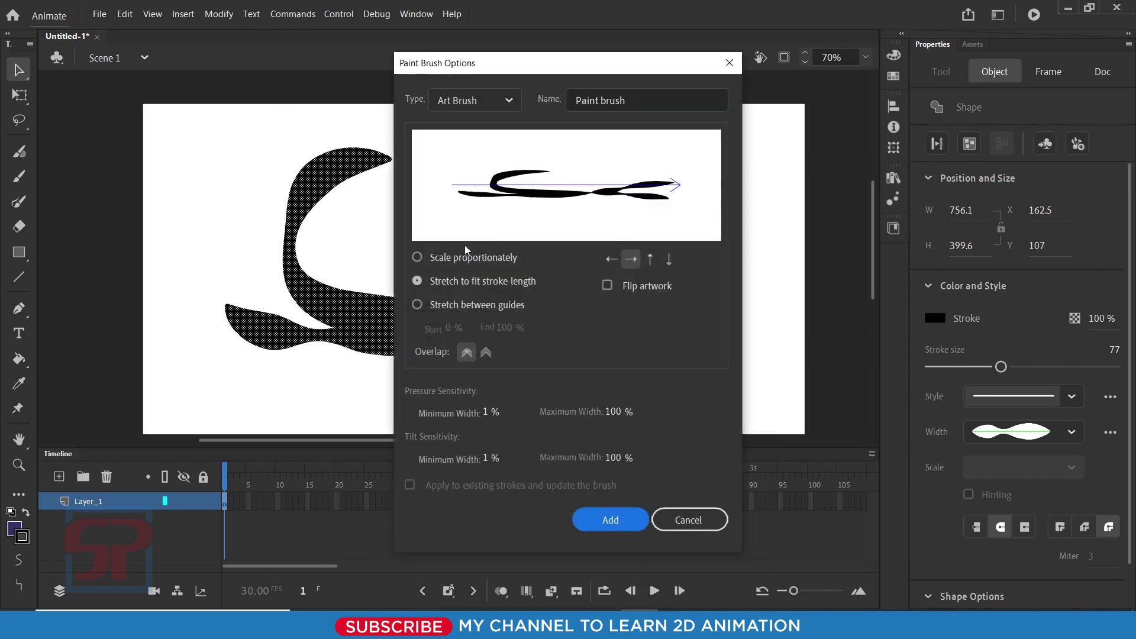
left_click_drag(553, 67, 640, 86)
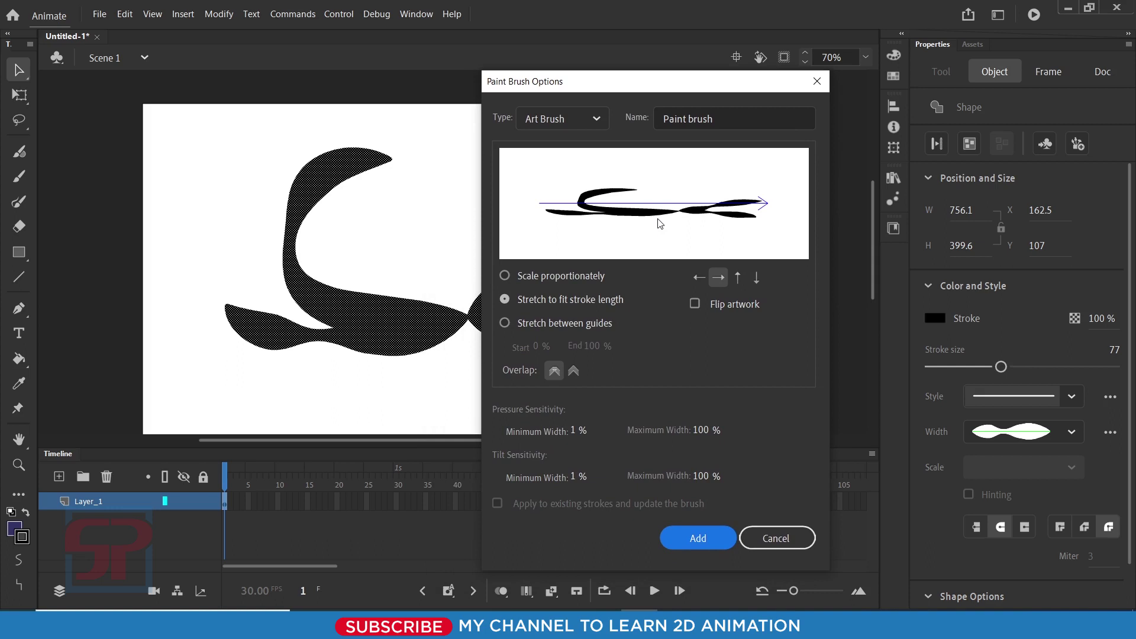
left_click(582, 277)
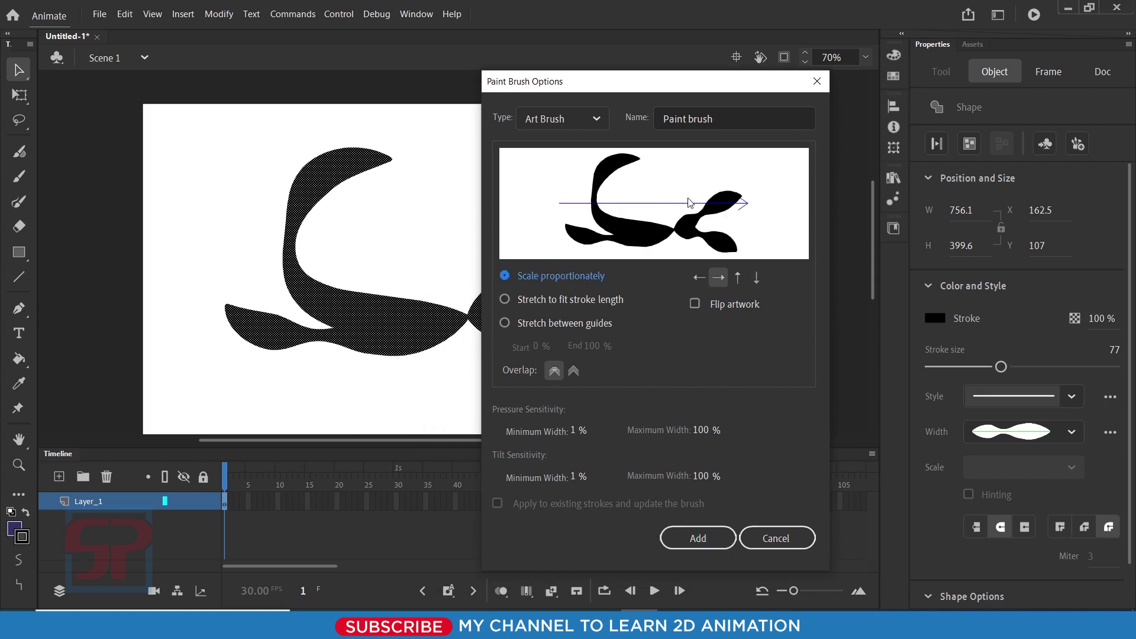
left_click(556, 324)
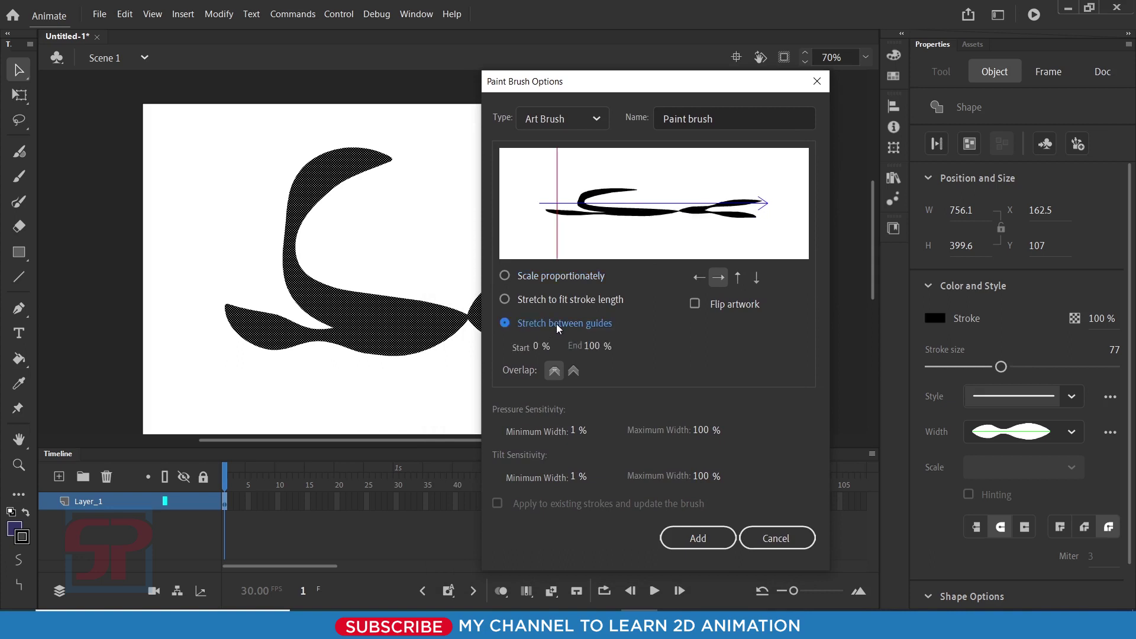
left_click(578, 303)
left_click(570, 324)
- Try the pattern fit options, settle on Pattern Brush type, and add the brush
left_click(536, 119)
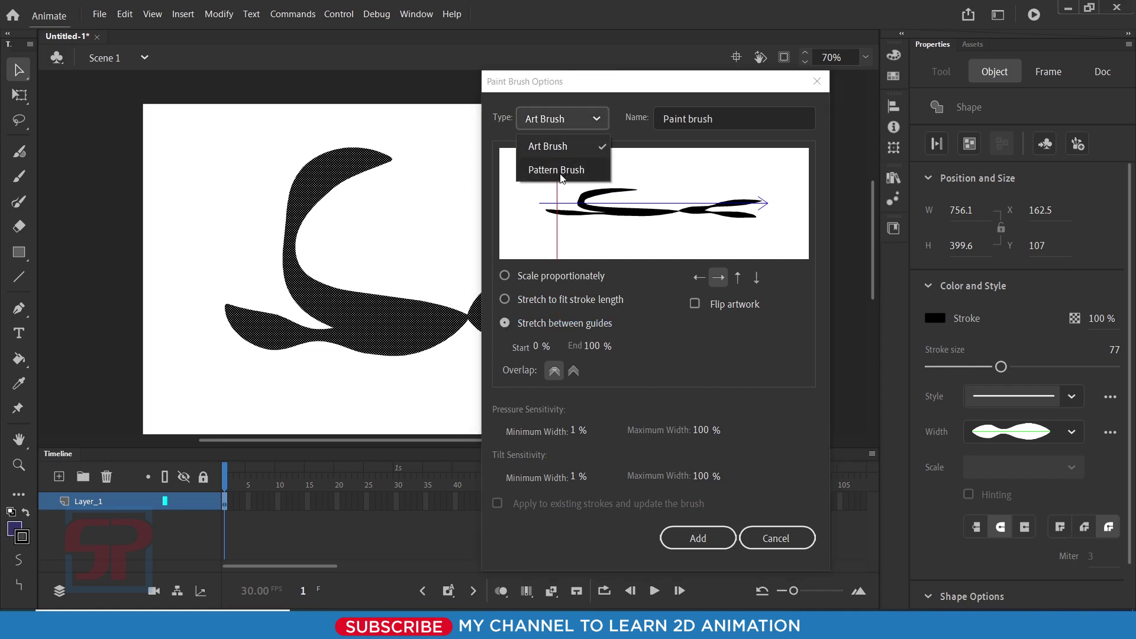
left_click(561, 172)
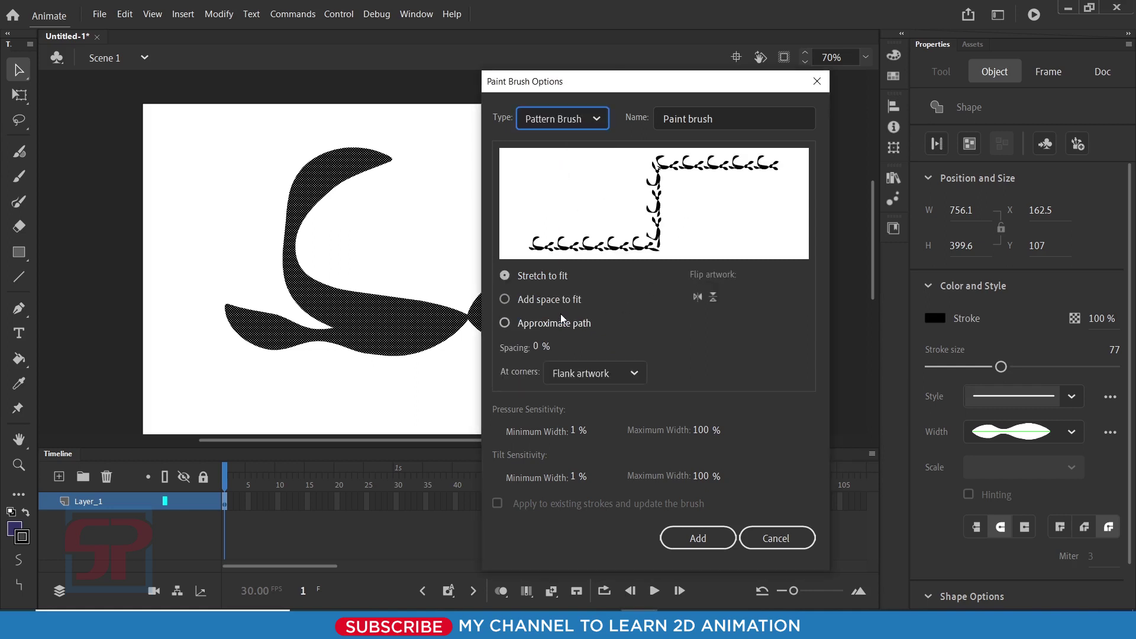
left_click(553, 299)
left_click(559, 322)
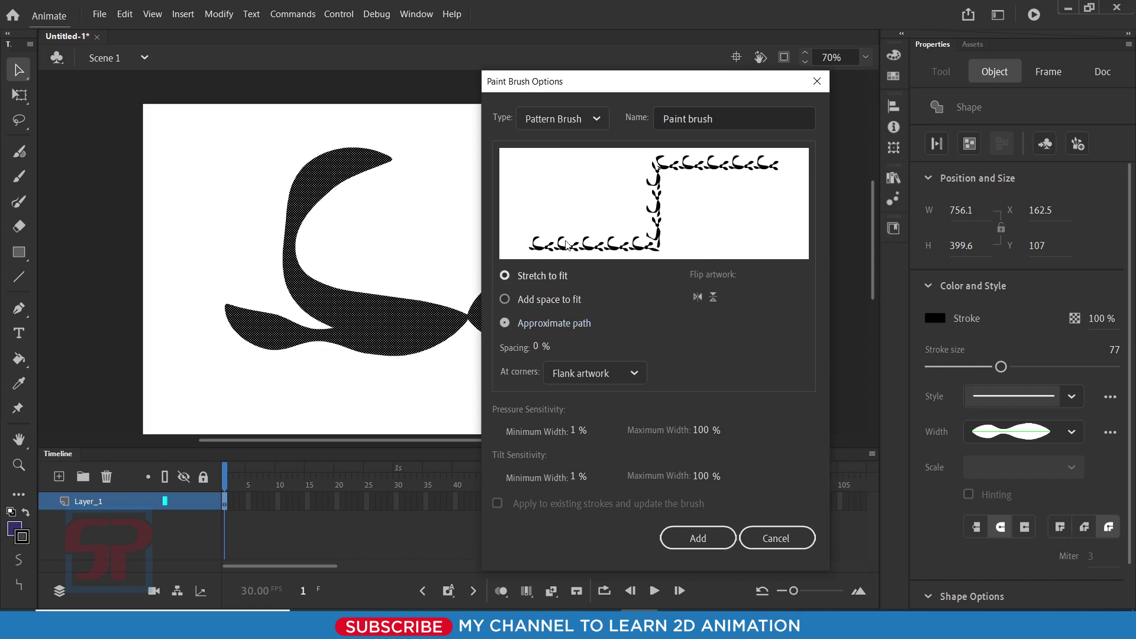
left_click(568, 122)
left_click(560, 149)
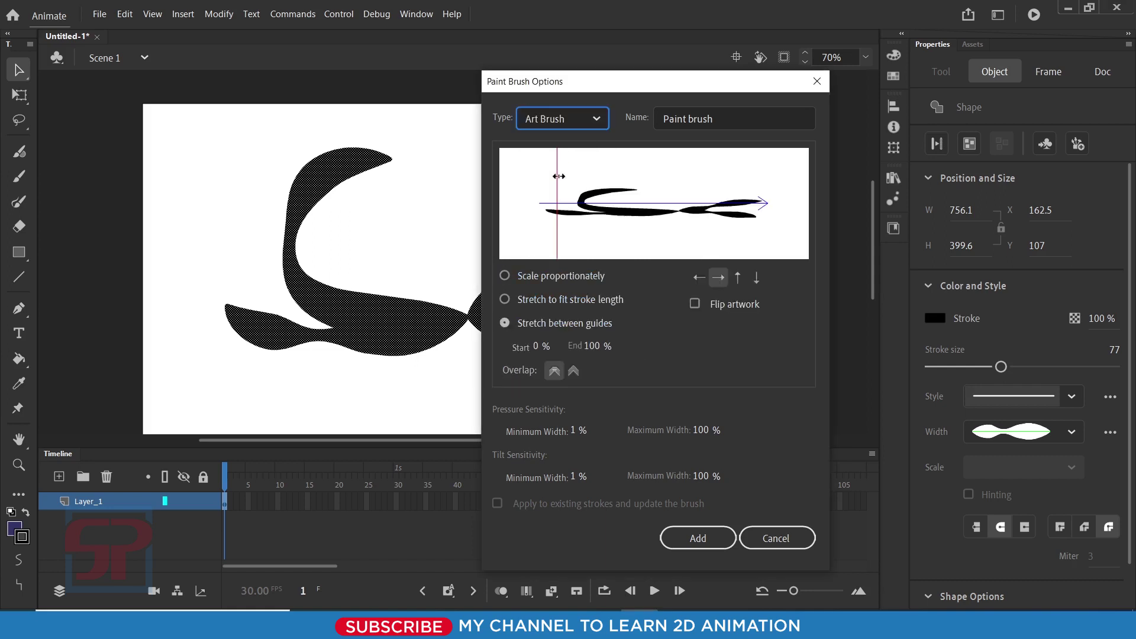
left_click(564, 277)
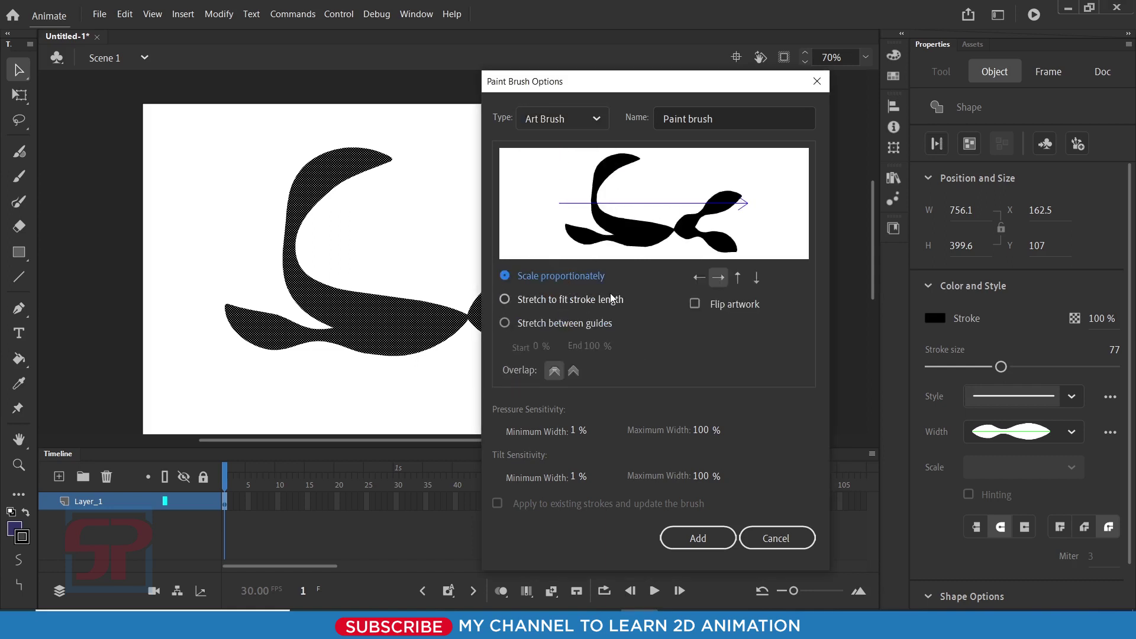
left_click(571, 121)
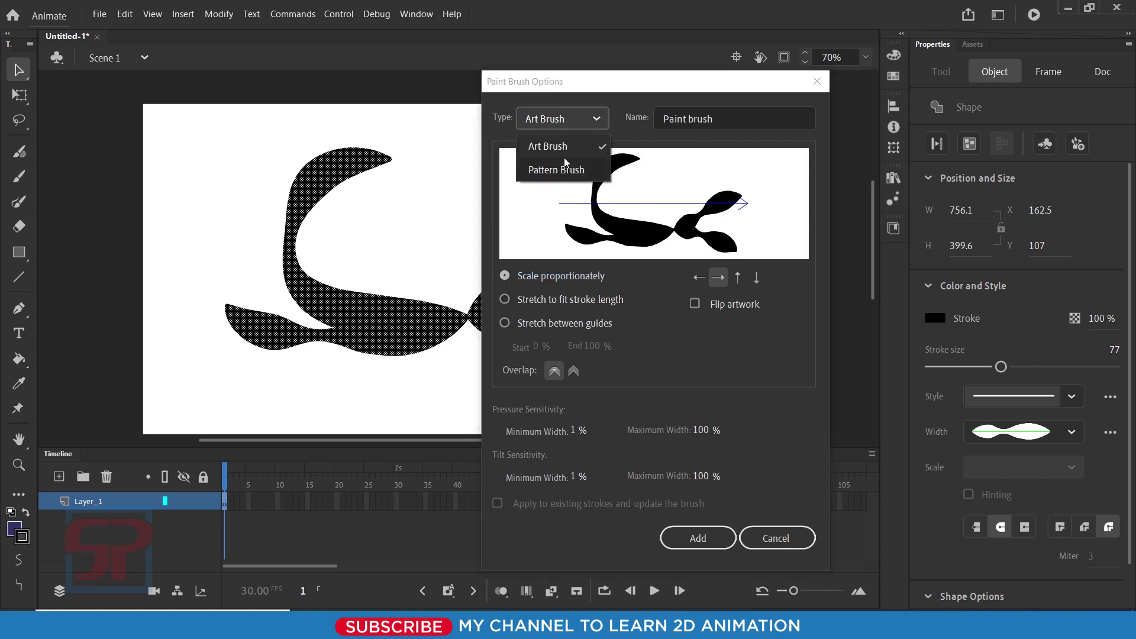
left_click(560, 172)
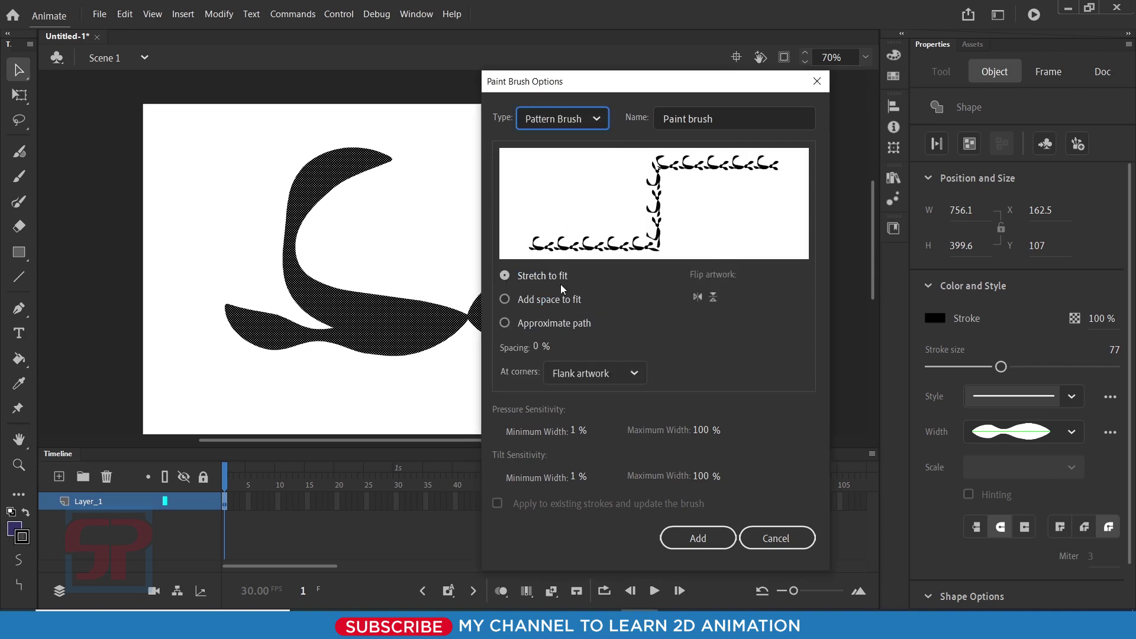
left_click(699, 533)
left_click(145, 184)
- Delete the leafy shape and paint a purple Fluid Brush test stroke
left_click_drag(134, 125, 663, 437)
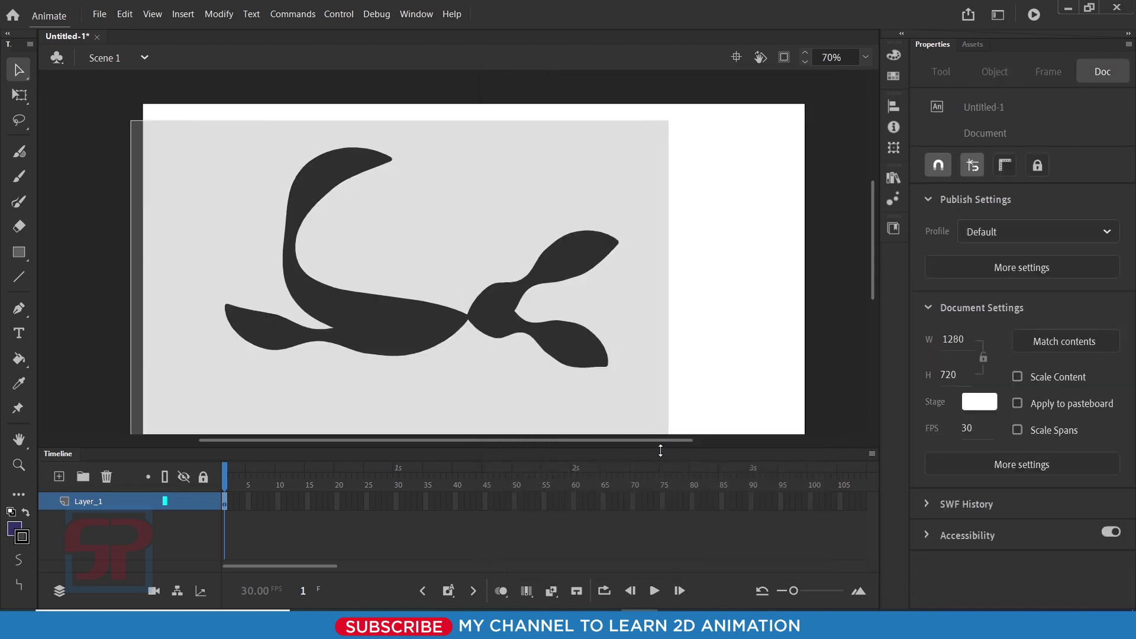
key("Delete")
left_click(19, 152)
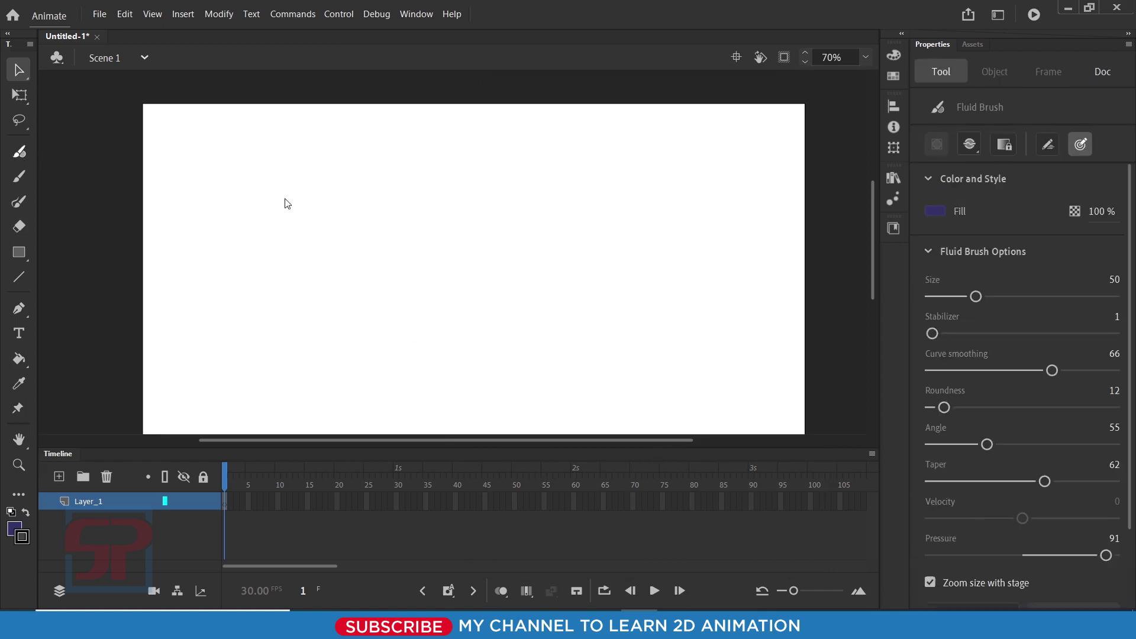
left_click_drag(302, 158, 502, 281)
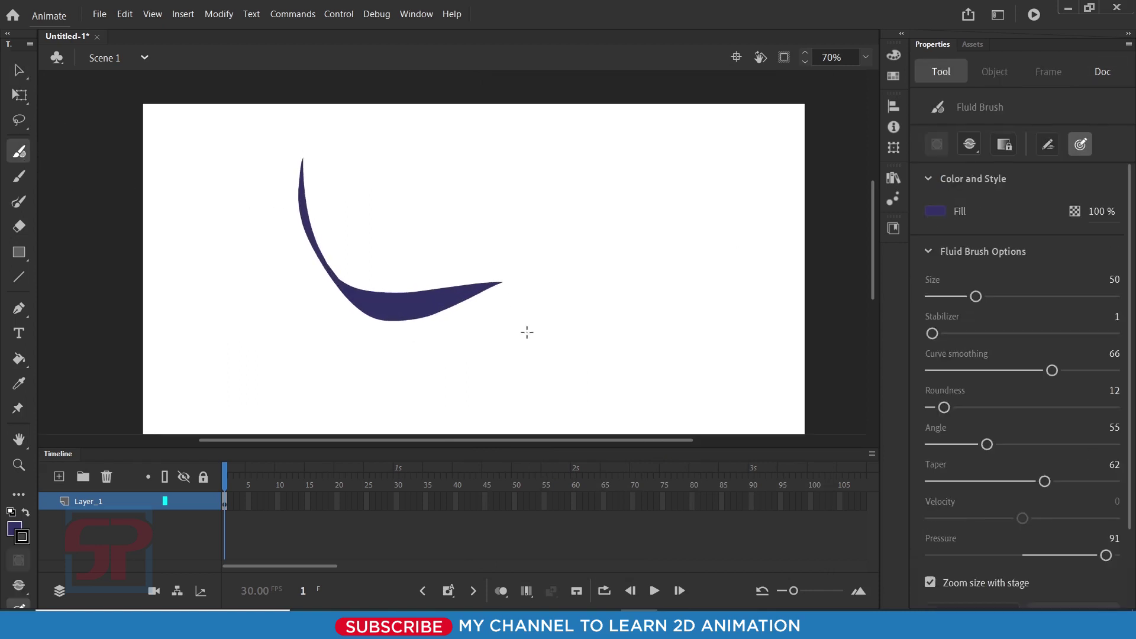
- Delete the purple test stroke and return to the Paint Brush
left_click(19, 202)
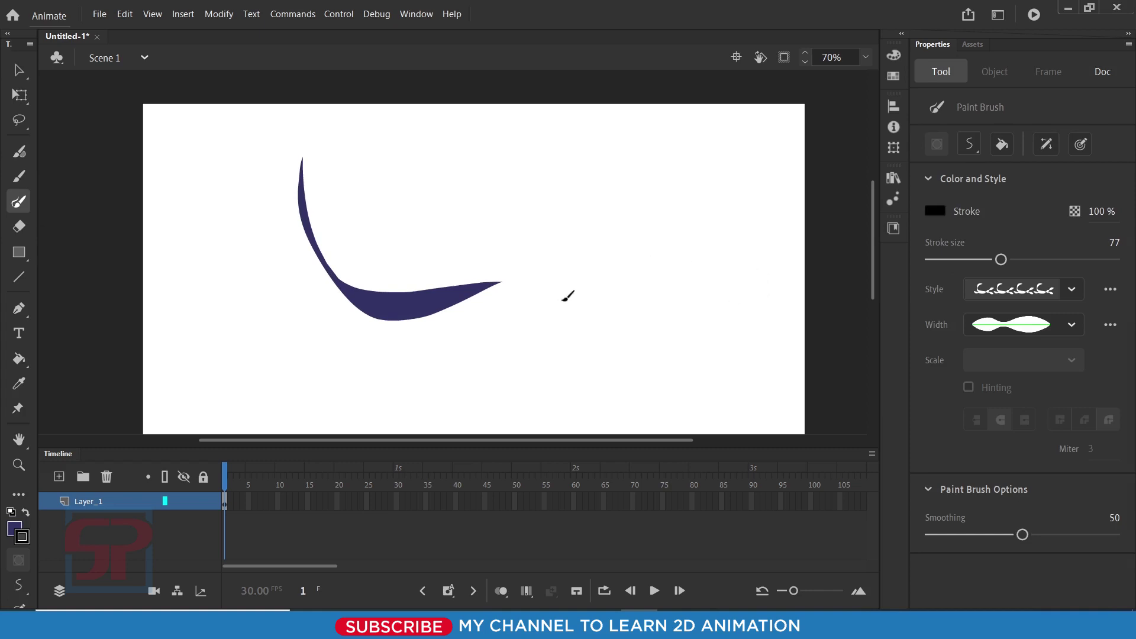
left_click(18, 70)
left_click_drag(147, 145, 531, 356)
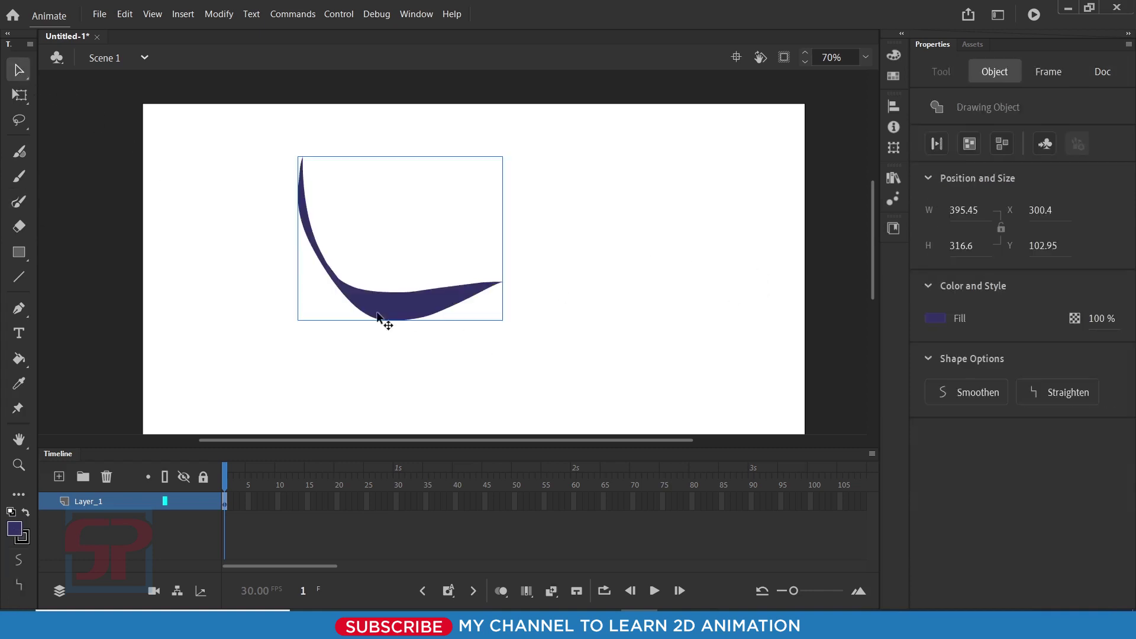
key("Delete")
left_click(19, 201)
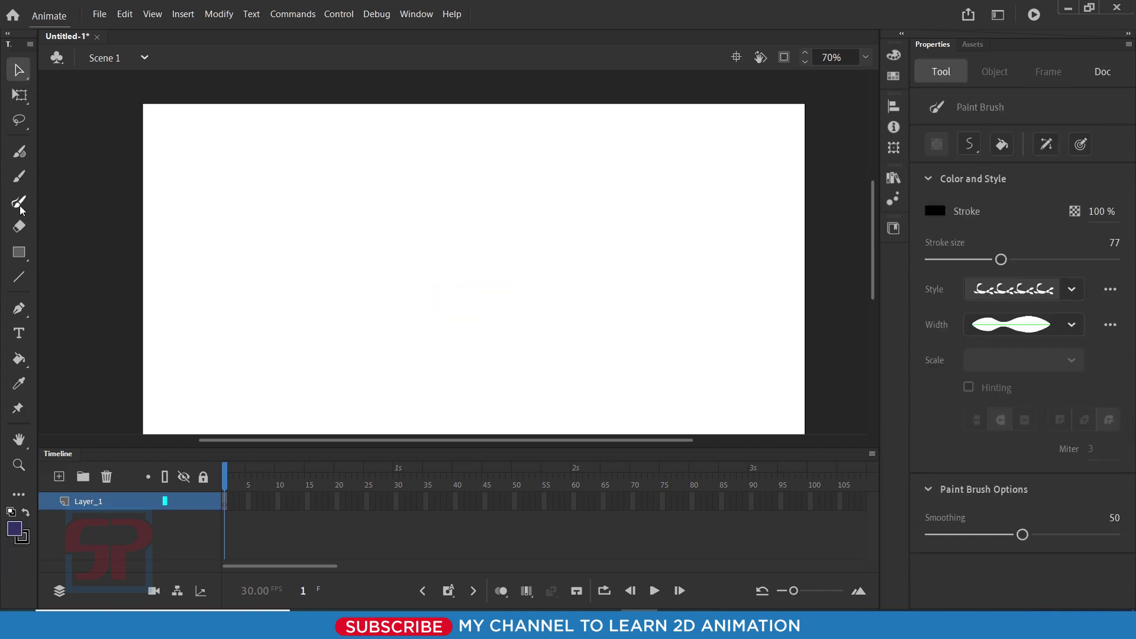
left_click(1047, 295)
left_click(1021, 320)
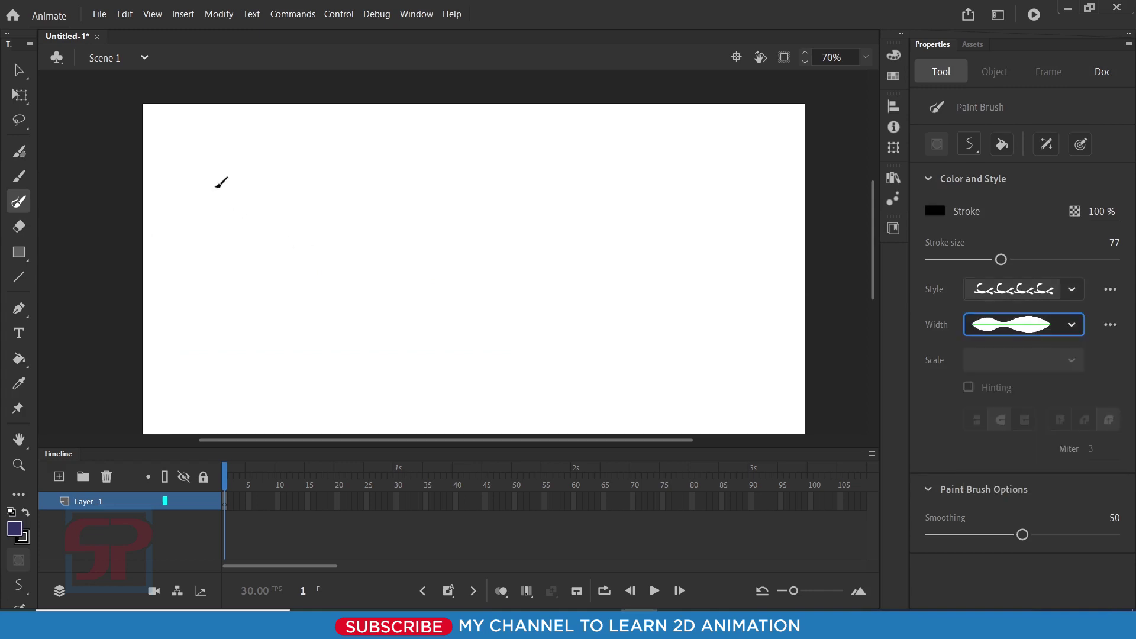
left_click_drag(188, 157, 658, 342)
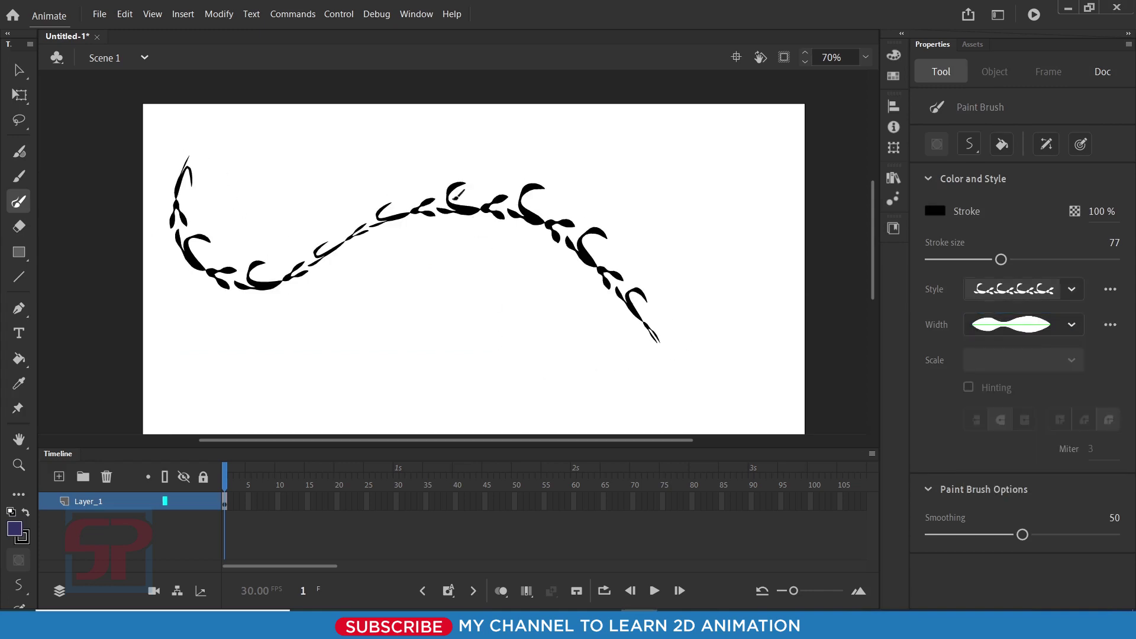
left_click_drag(305, 144, 708, 139)
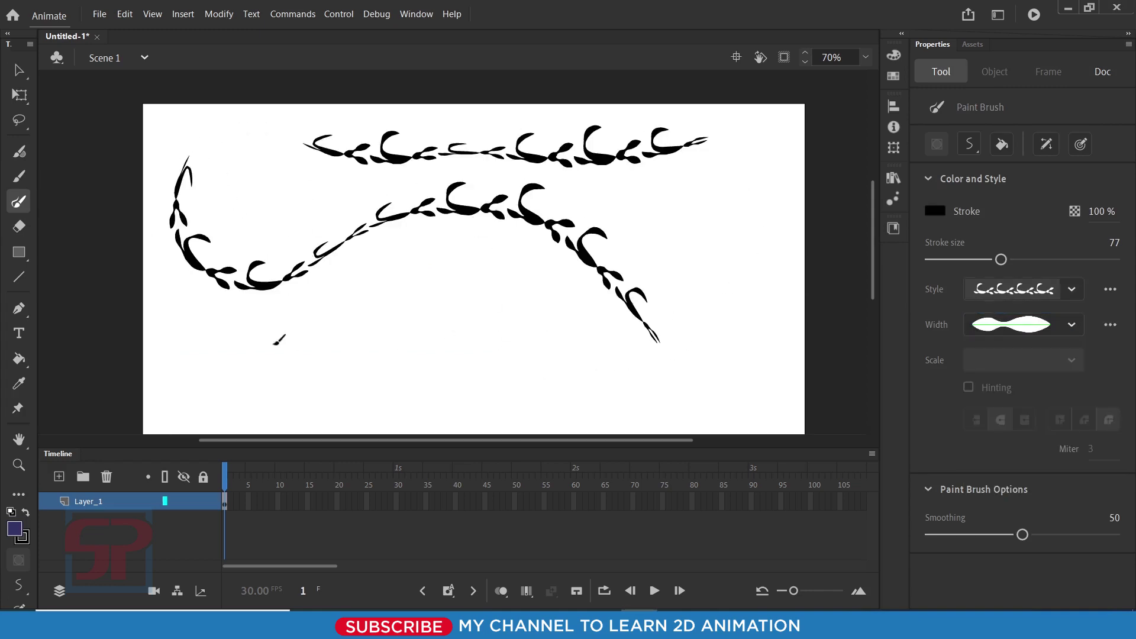
left_click_drag(277, 350, 759, 321)
left_click_drag(722, 183, 781, 329)
left_click_drag(361, 273, 679, 287)
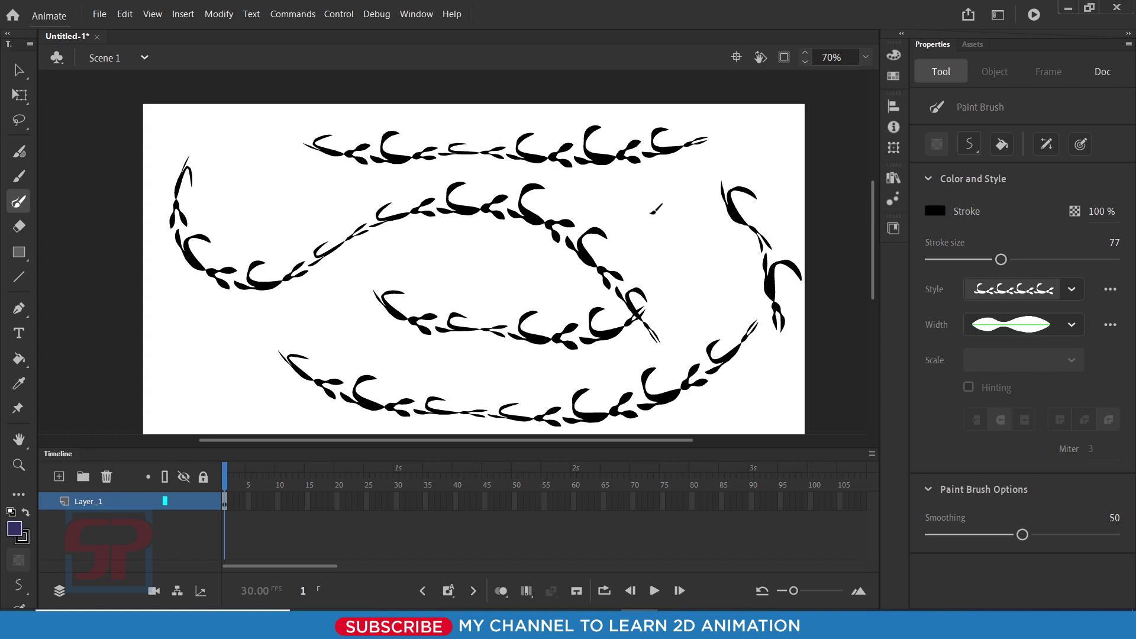
left_click_drag(627, 176, 675, 314)
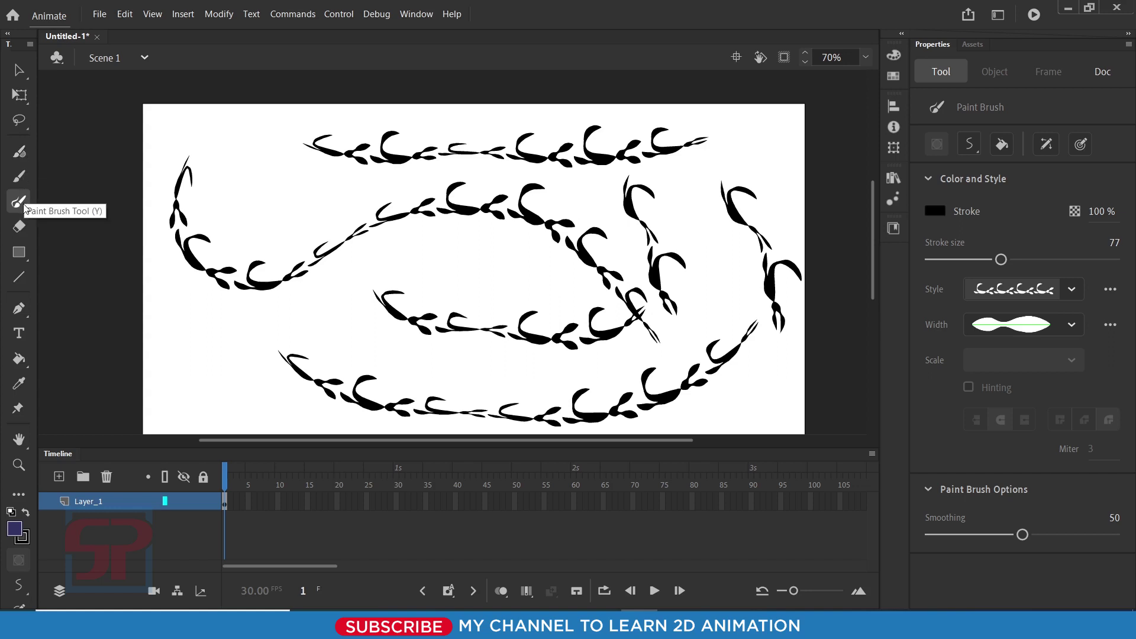
left_click(18, 70)
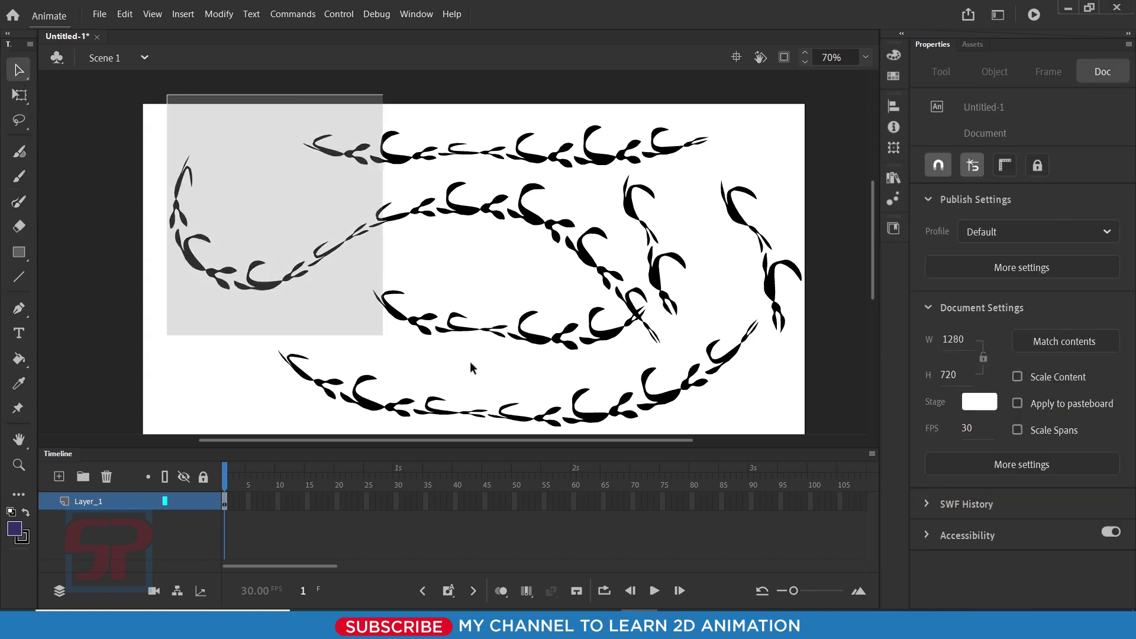
left_click_drag(471, 365, 797, 474)
key("Delete")
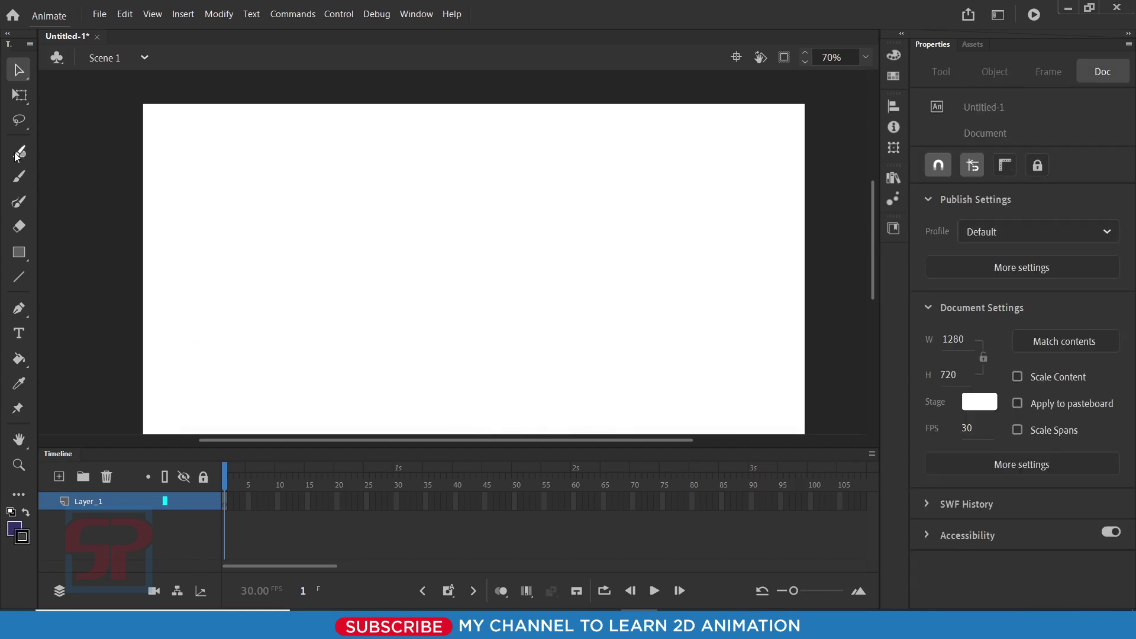